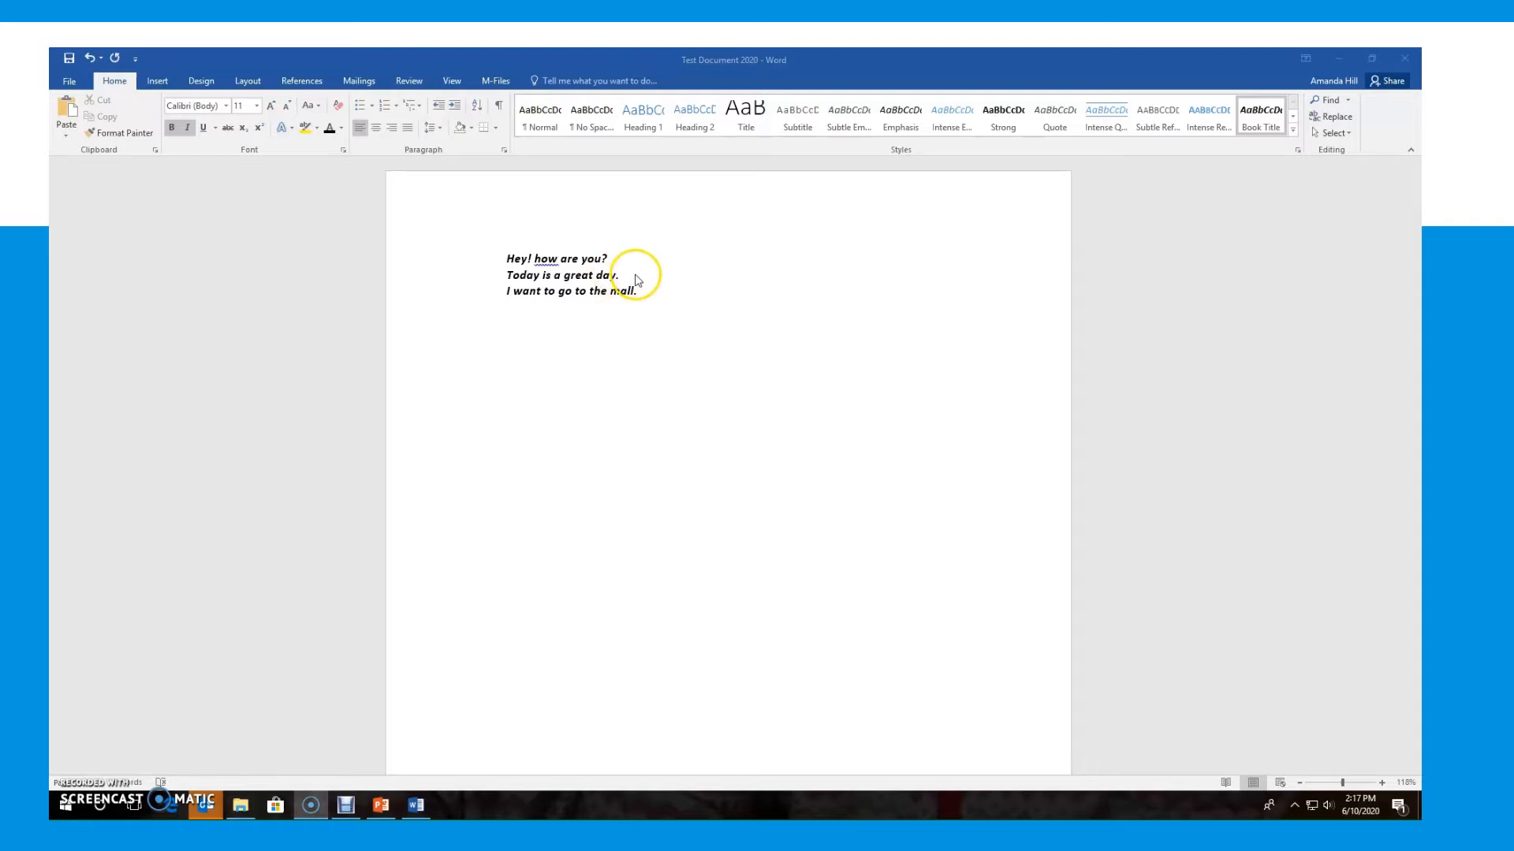
- Cut the sentence "Today is a great day." from the second line of the document
{"action": "left_click", "coordinate": [633, 283]}
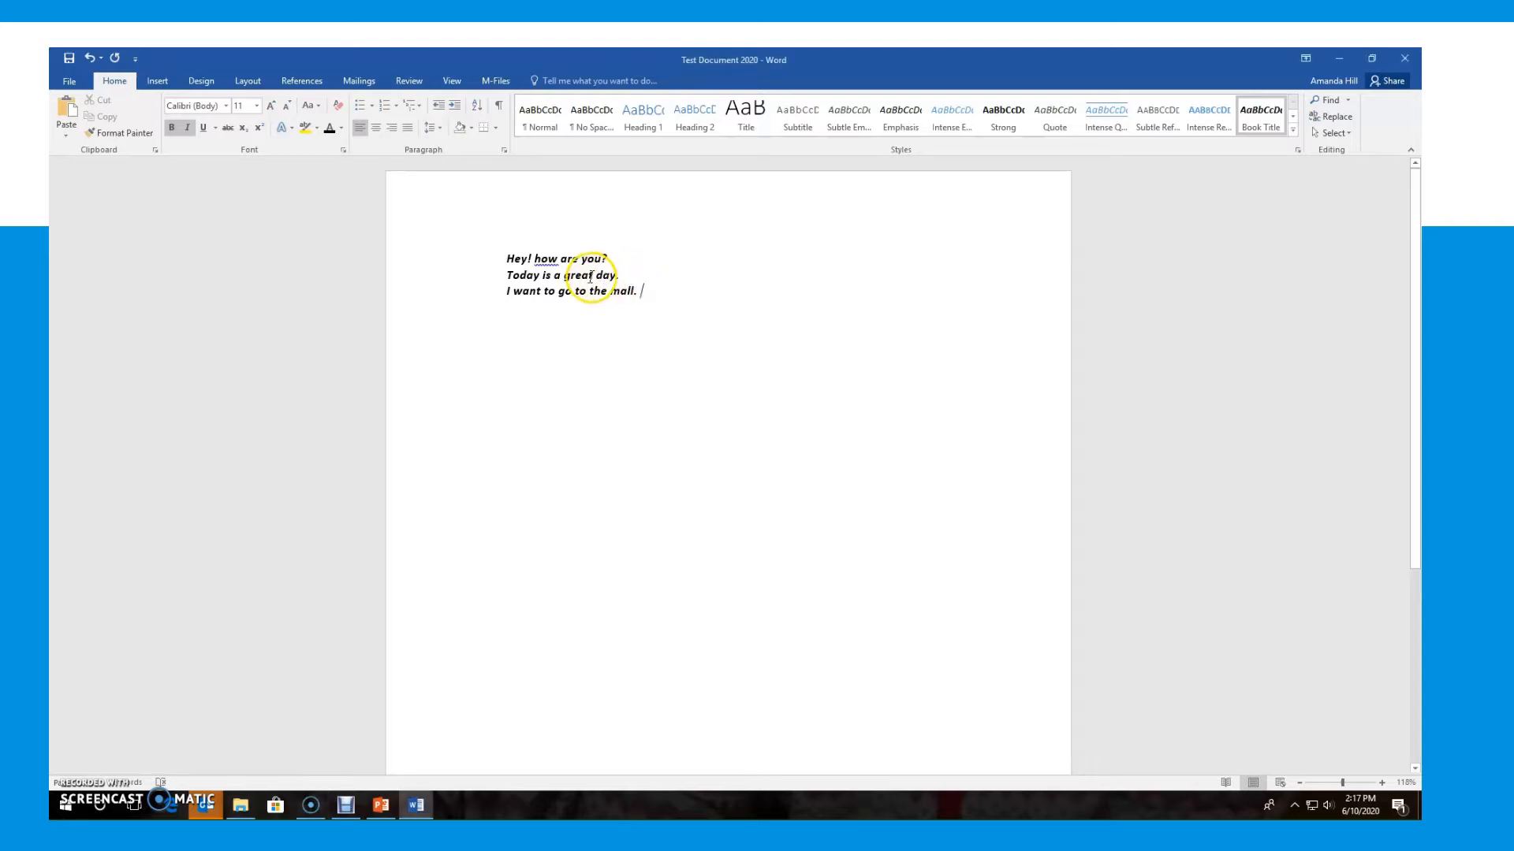
{"action": "left_click_drag", "start_coordinate": [635, 277], "coordinate": [509, 276]}
{"action": "key", "text": "ctrl+c"}
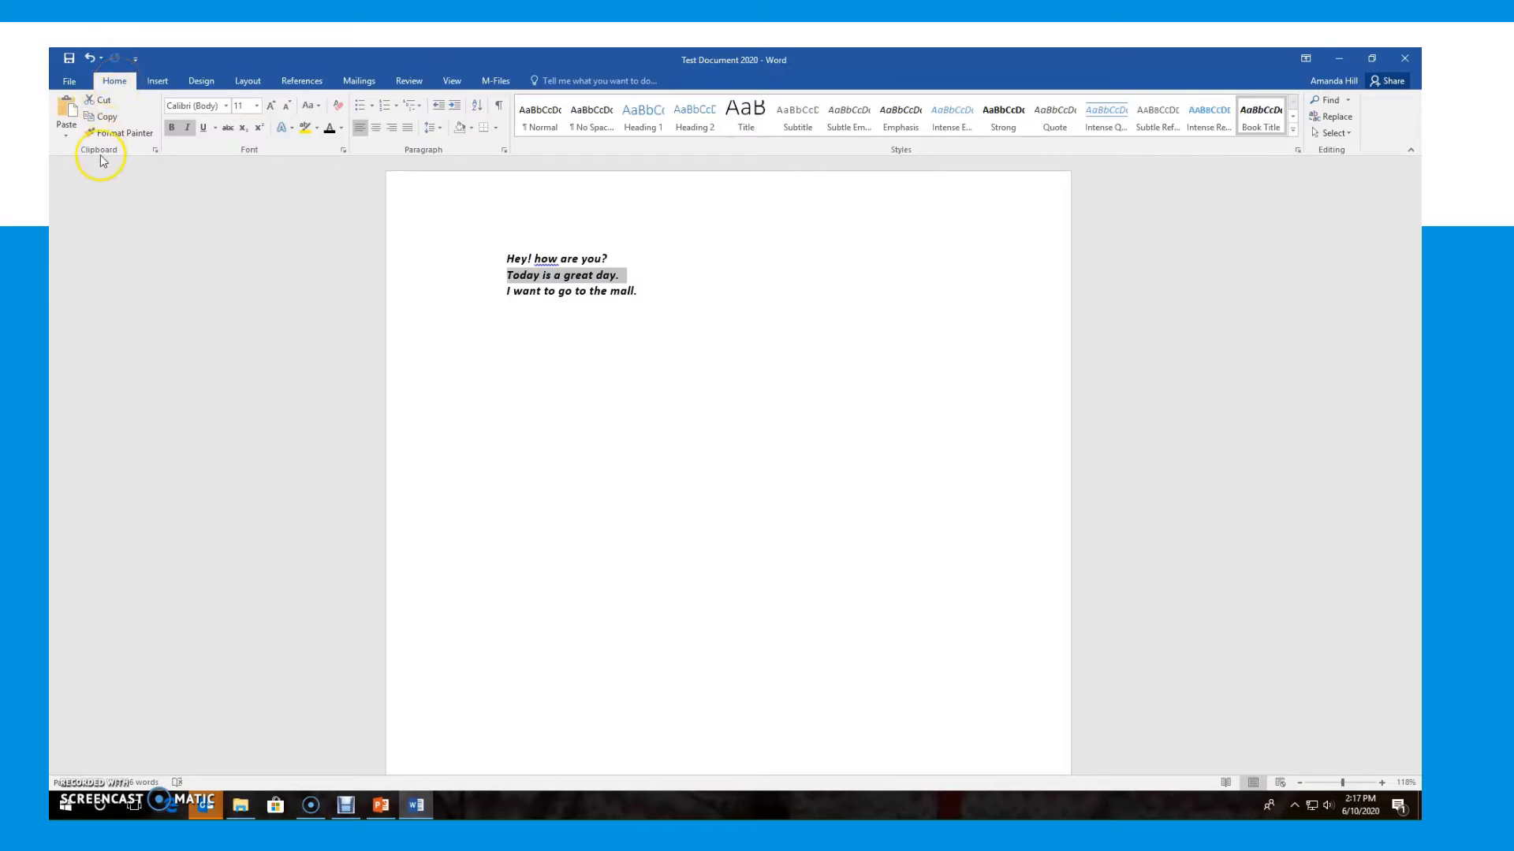
{"action": "left_click", "coordinate": [104, 104]}
{"action": "left_click", "coordinate": [614, 302]}
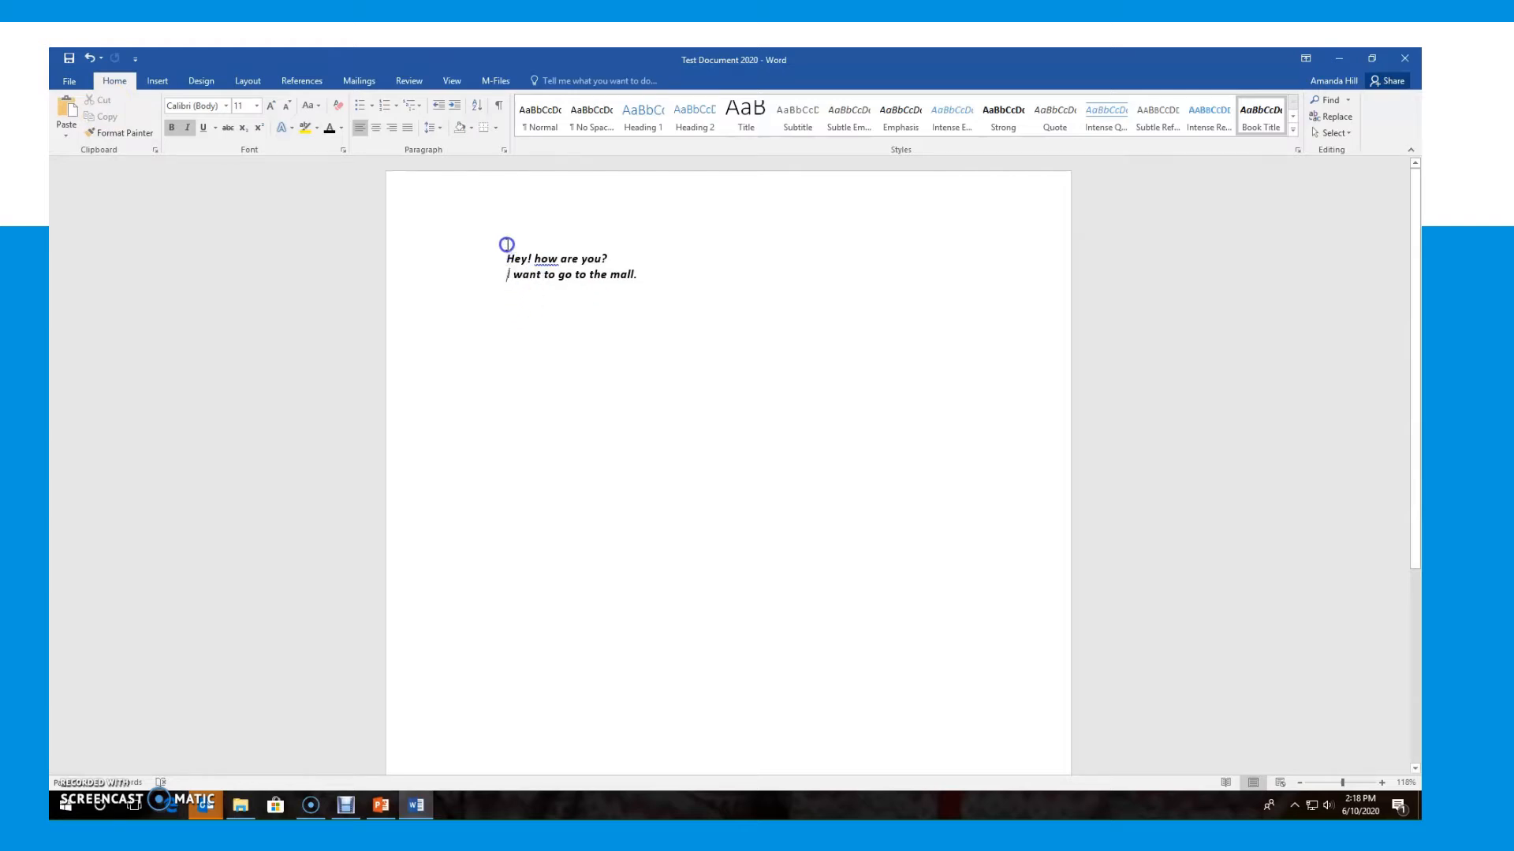
- Paste the cut sentence on its own line above "Hey! how are you?" and remove the extra blank lines
{"action": "left_click", "coordinate": [642, 274]}
{"action": "key", "text": "ctrl+z"}
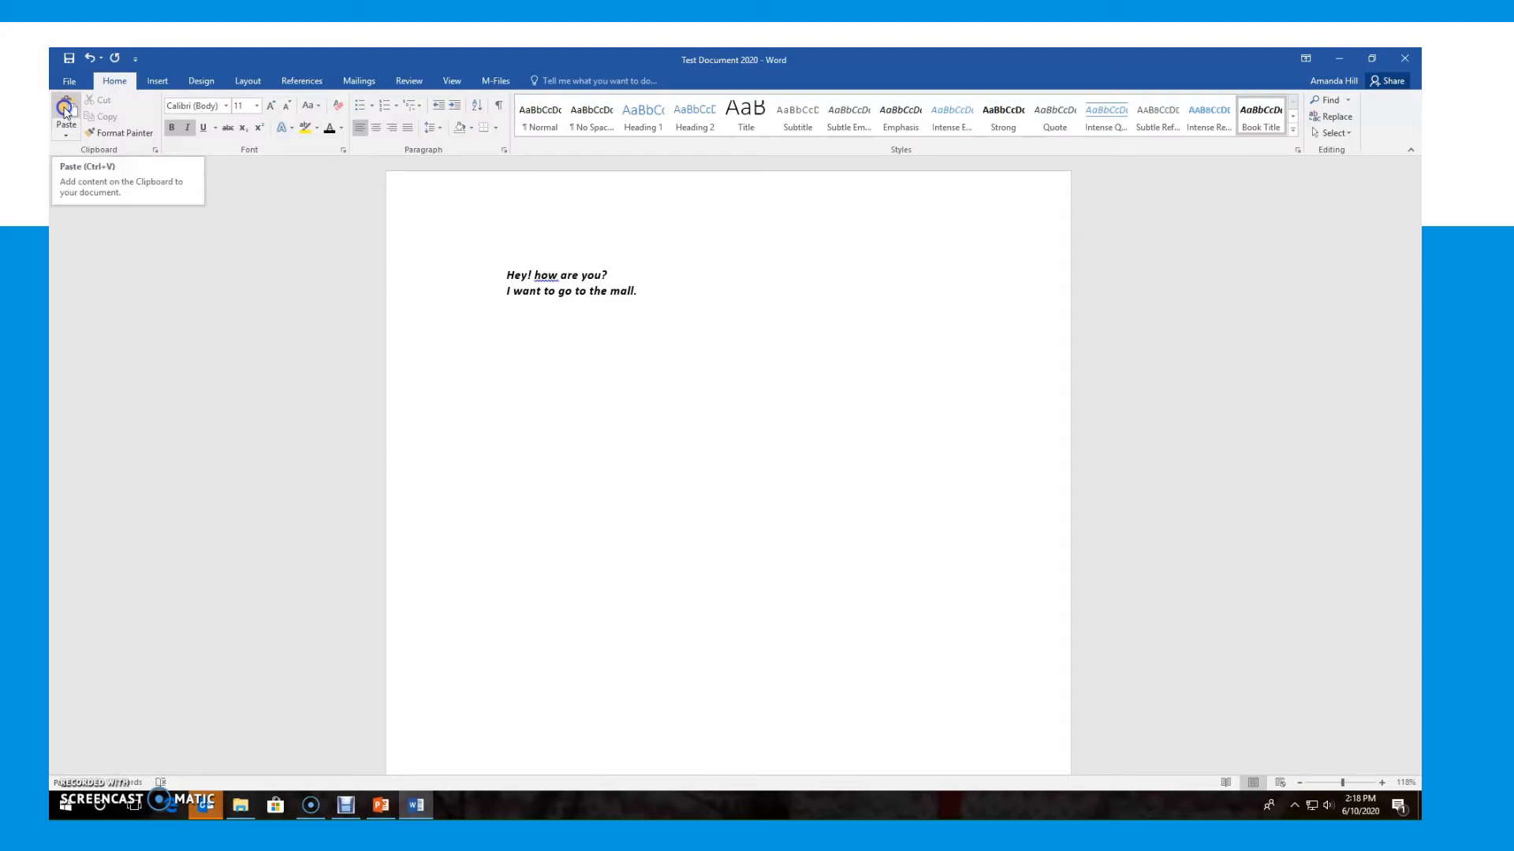
{"action": "left_click", "coordinate": [65, 110]}
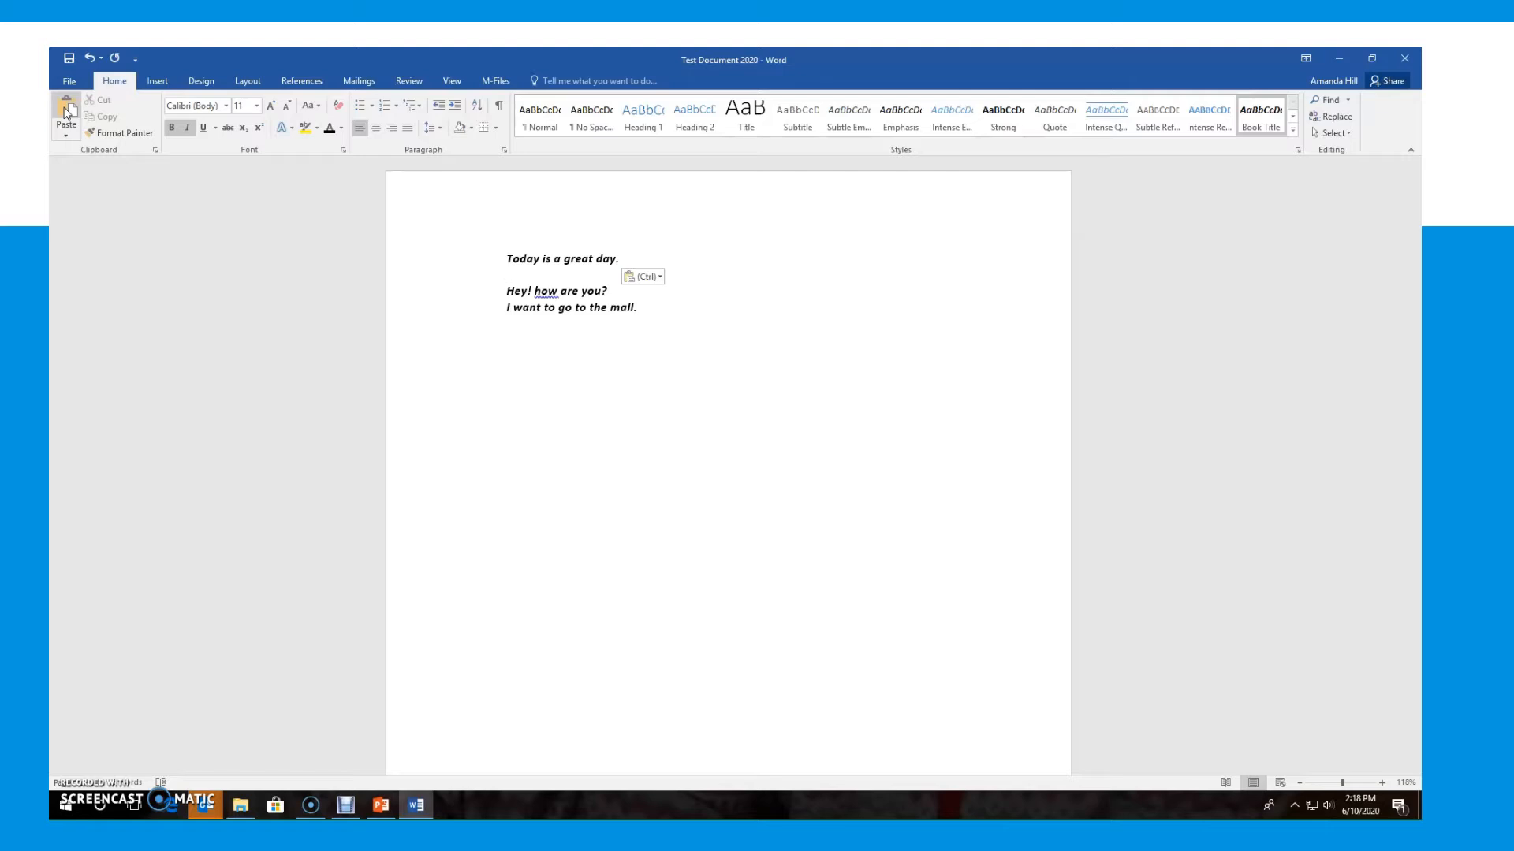
{"action": "key", "text": "Return"}
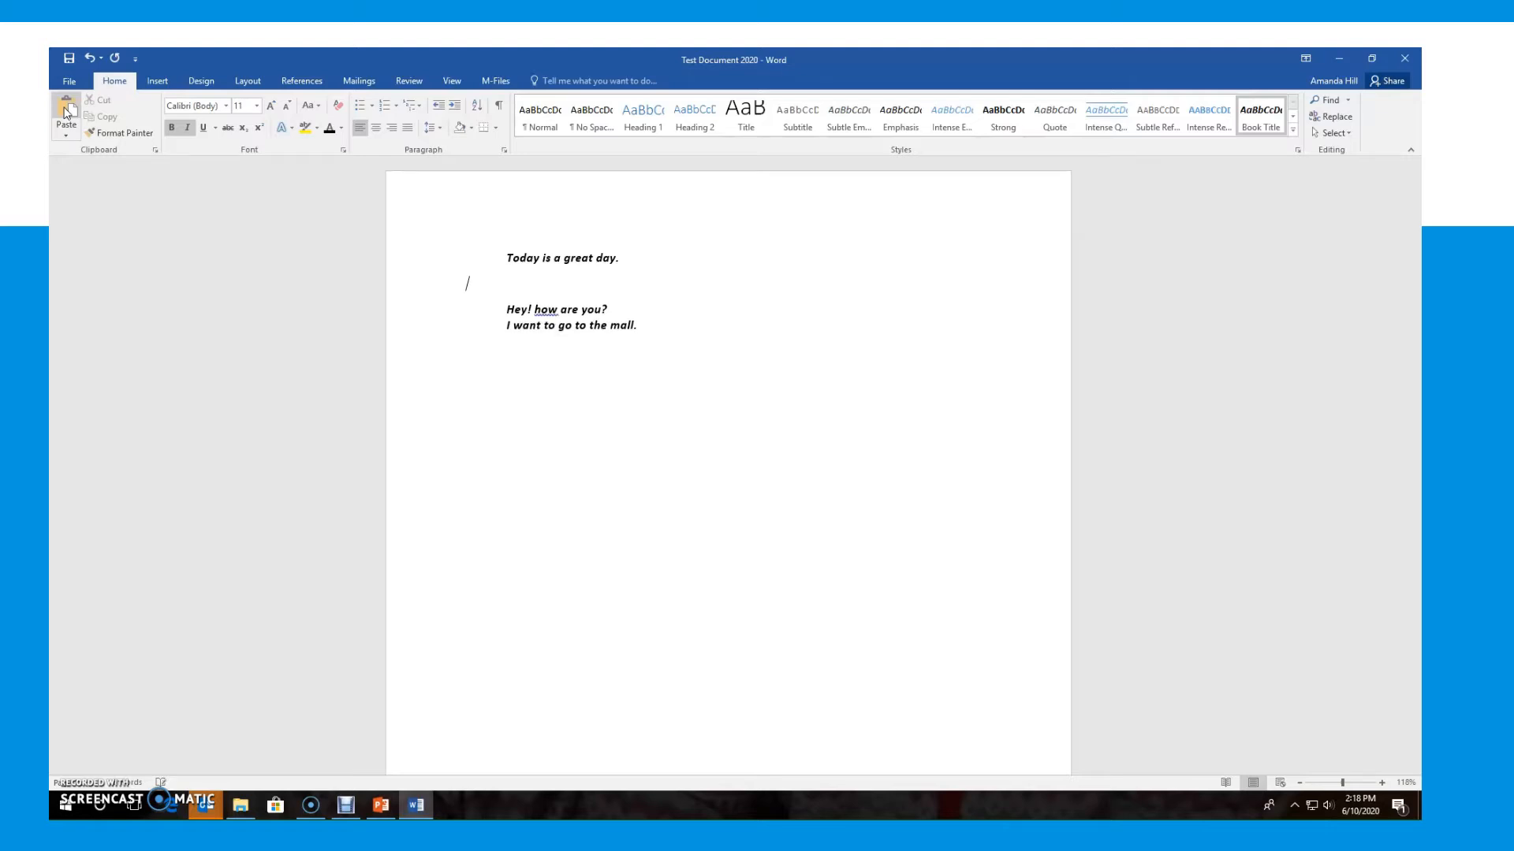
{"action": "key", "text": "BackSpace"}
{"action": "key", "text": "BackSpace"}
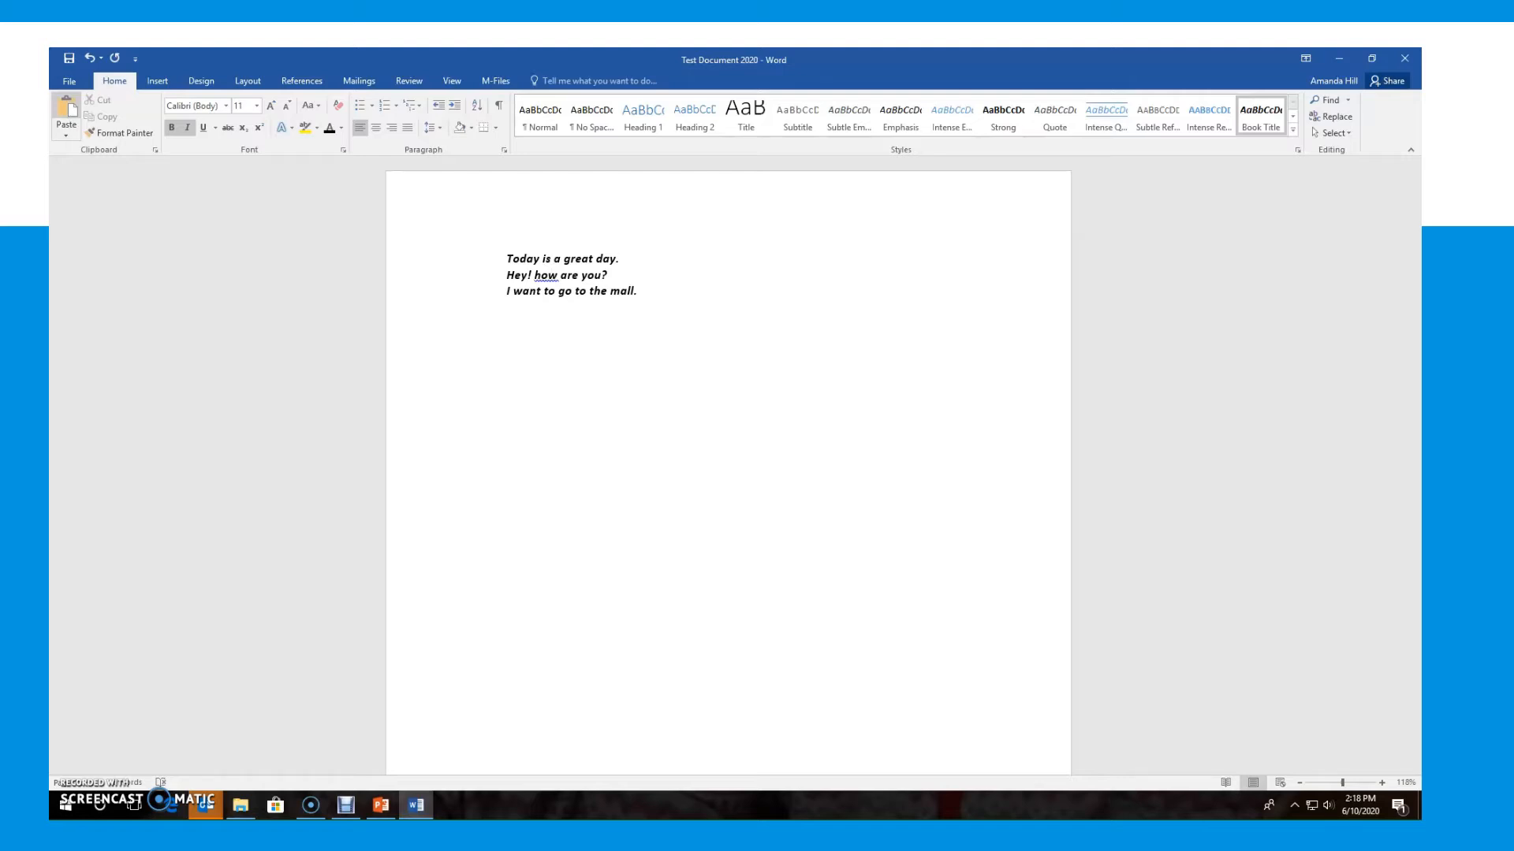
- Paste a second "Today is a great day." at the end of the first line and delete the extra blank lines
{"action": "left_click", "coordinate": [67, 140]}
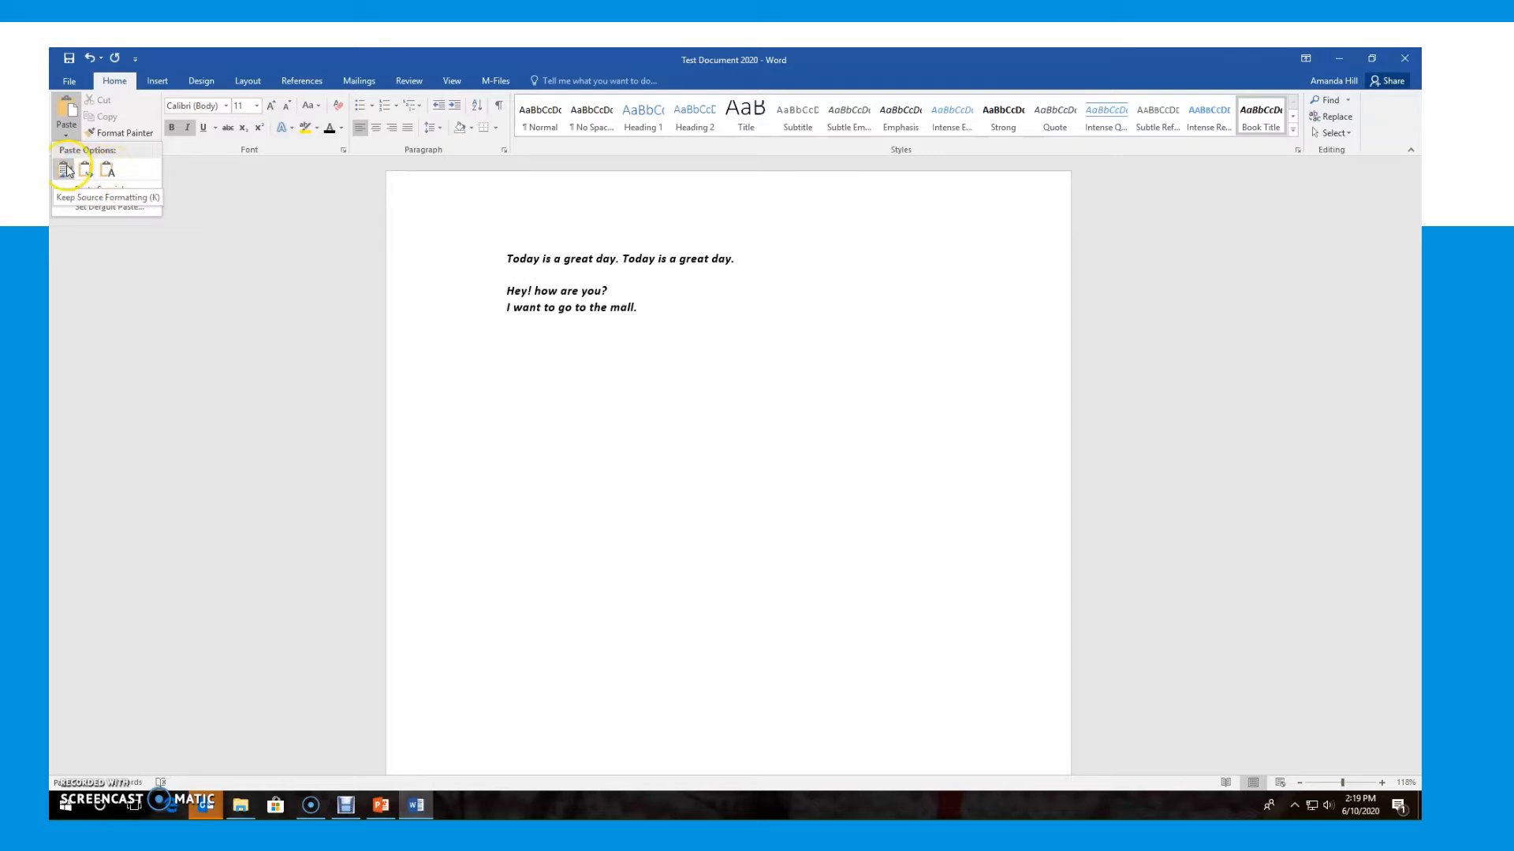
{"action": "left_click", "coordinate": [66, 170]}
{"action": "left_click", "coordinate": [108, 171]}
{"action": "left_click", "coordinate": [73, 113]}
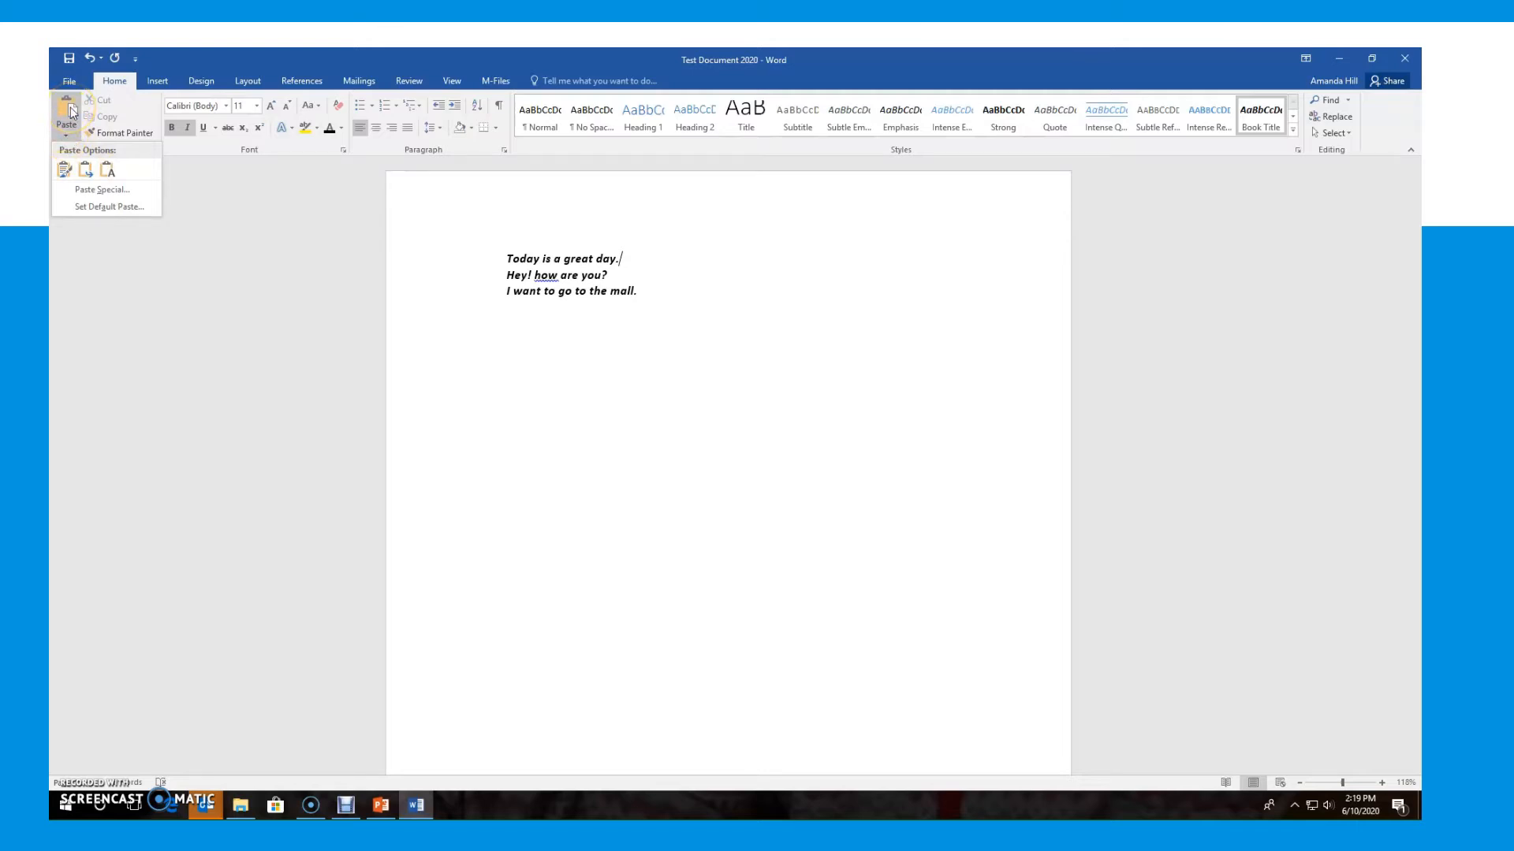
{"action": "left_click", "coordinate": [70, 136]}
{"action": "left_click", "coordinate": [68, 109]}
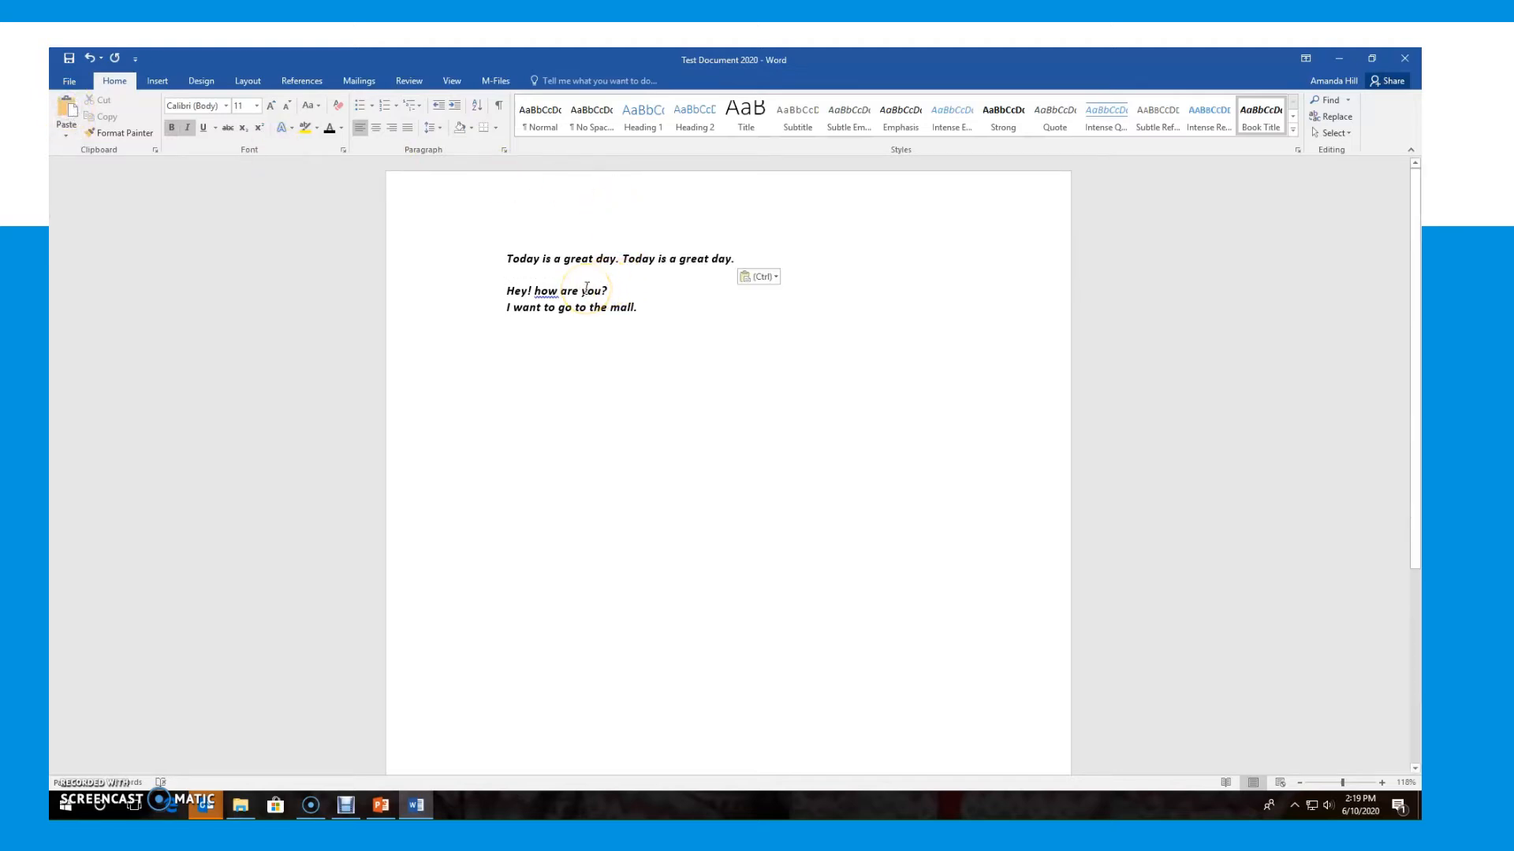
{"action": "key", "text": "Return"}
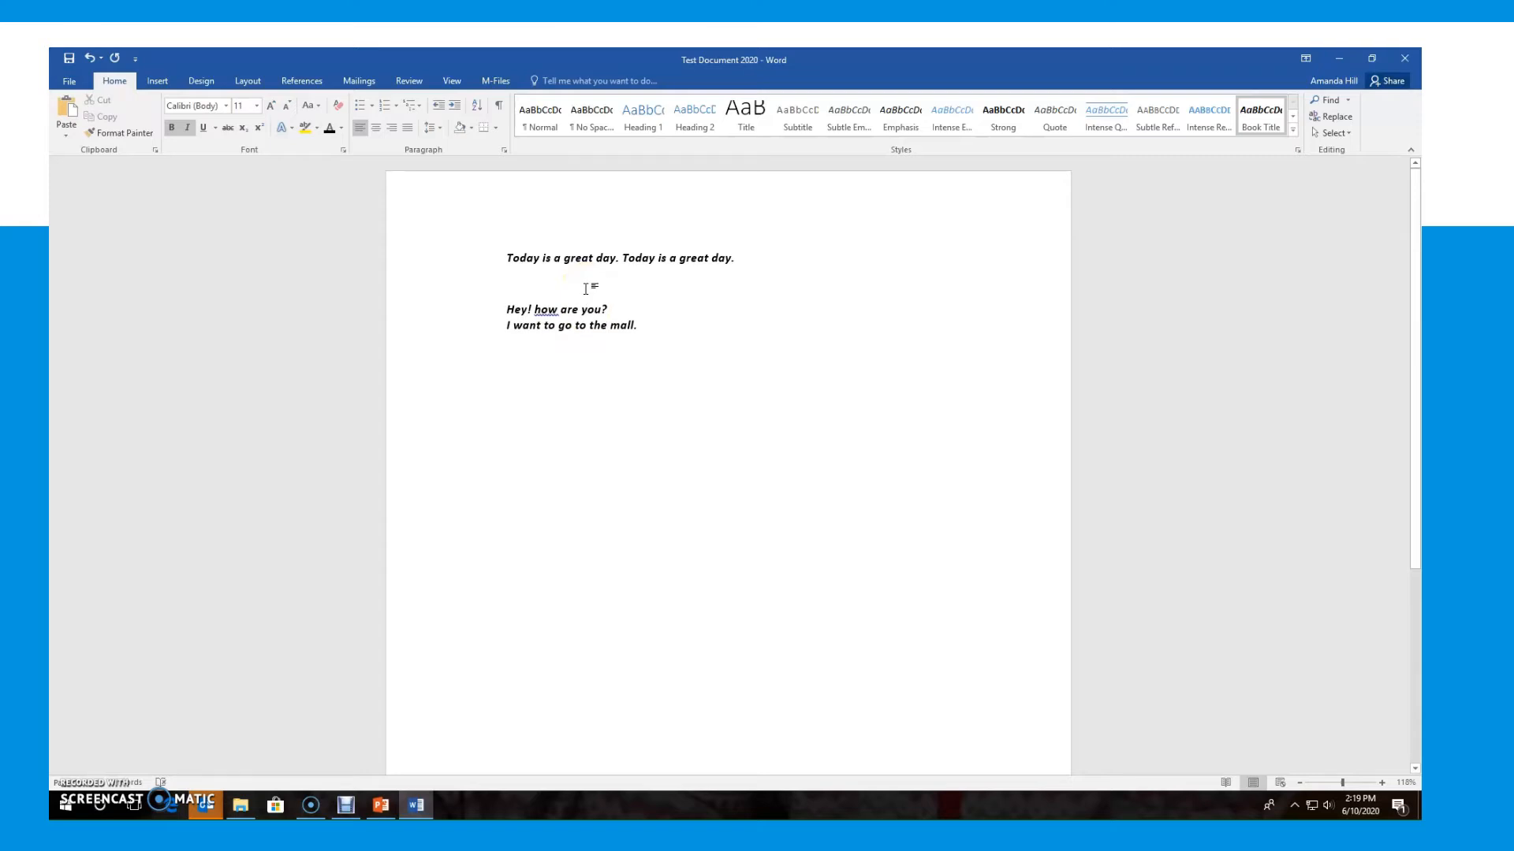
{"action": "key", "text": "BackSpace"}
{"action": "key", "text": "BackSpace"}
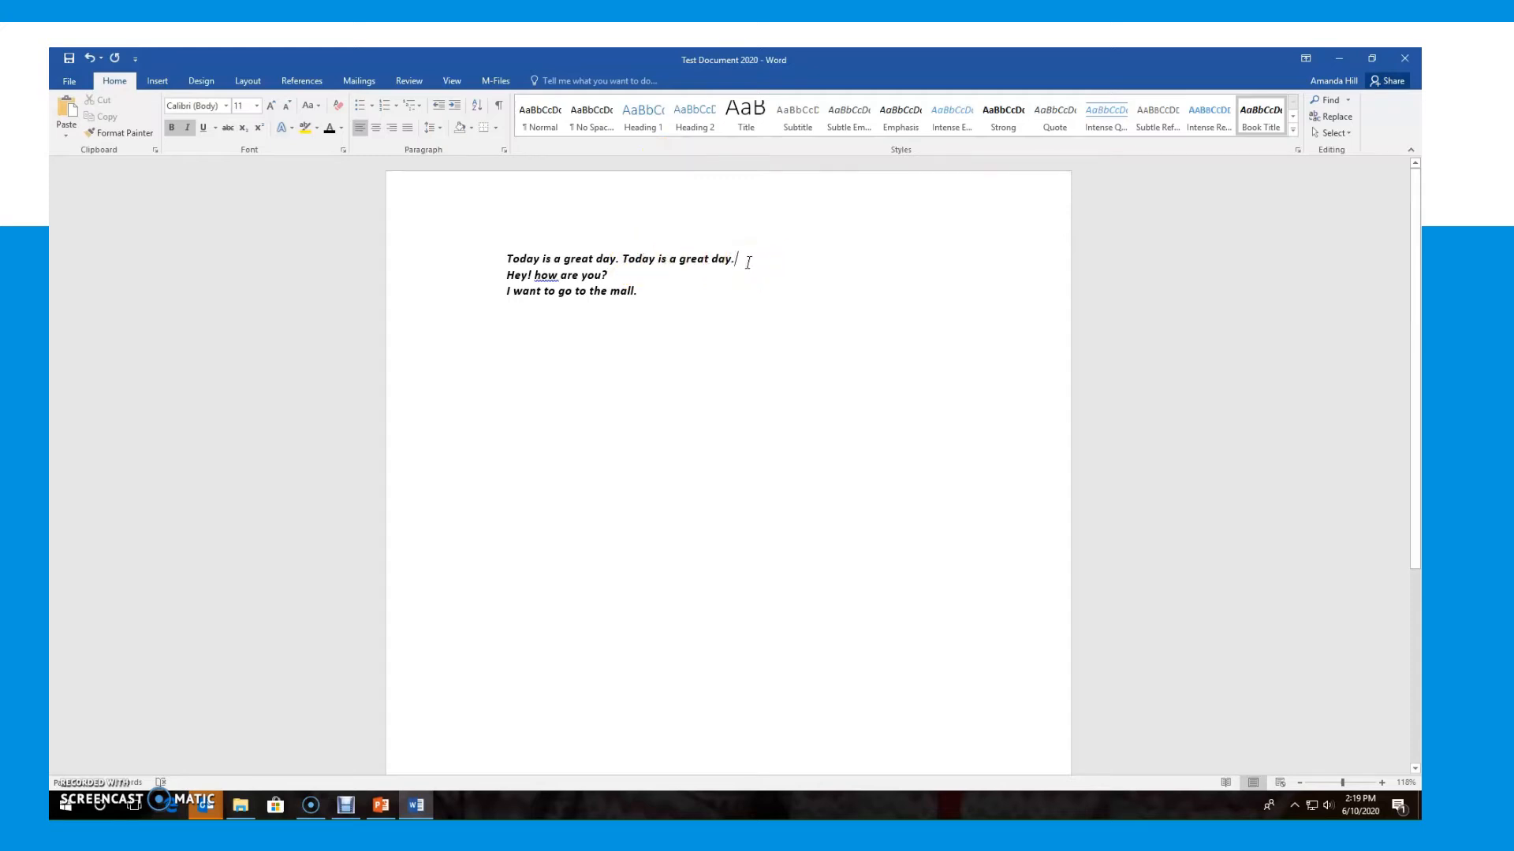
- Paste a third "Today is a great day." at the end of the first line and close up the blank lines
{"action": "left_click", "coordinate": [66, 114]}
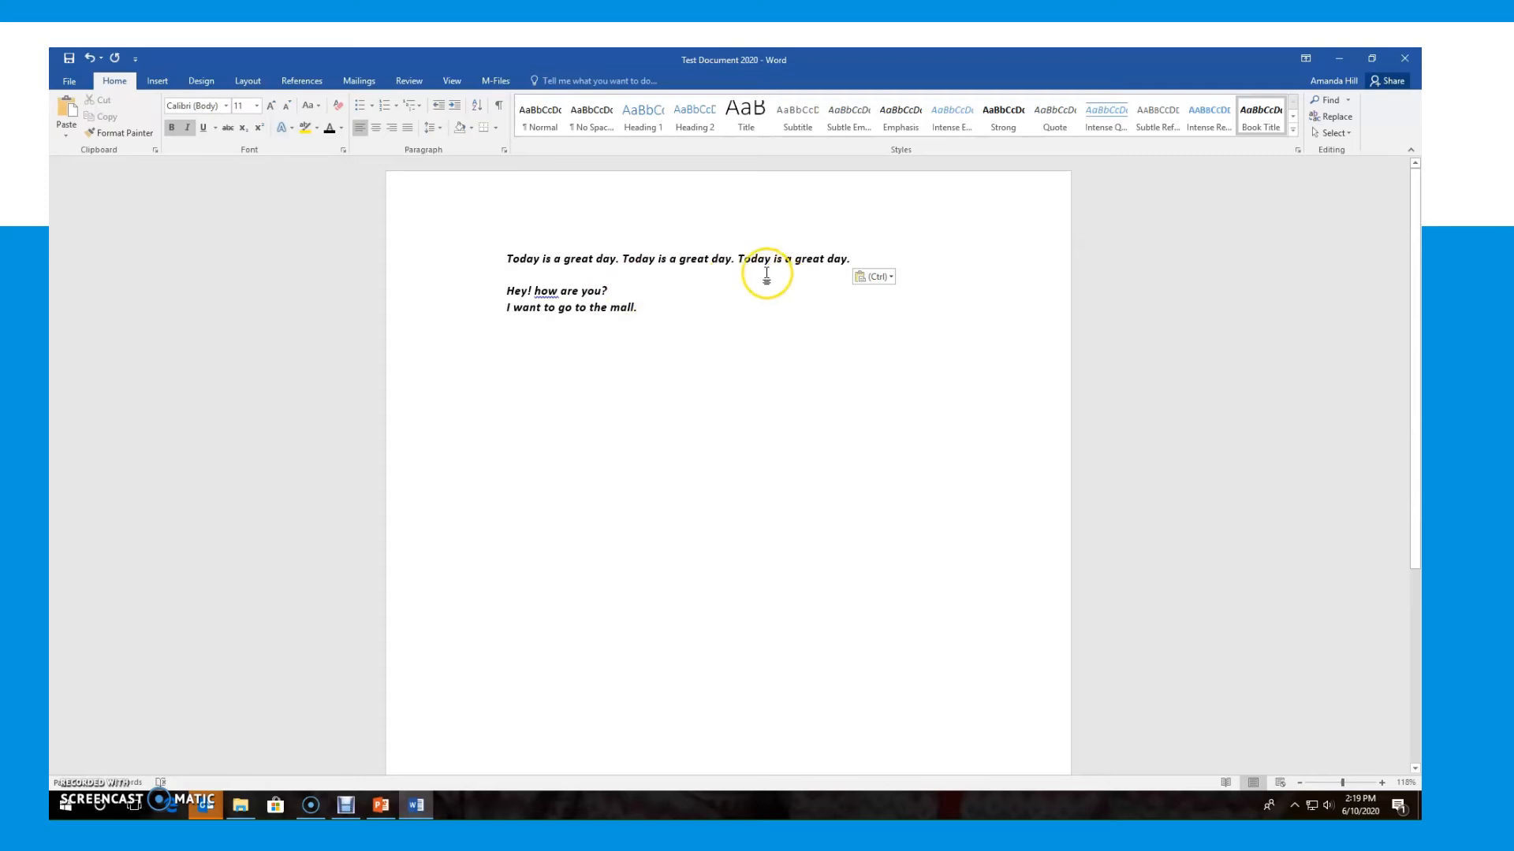
{"action": "key", "text": "Return"}
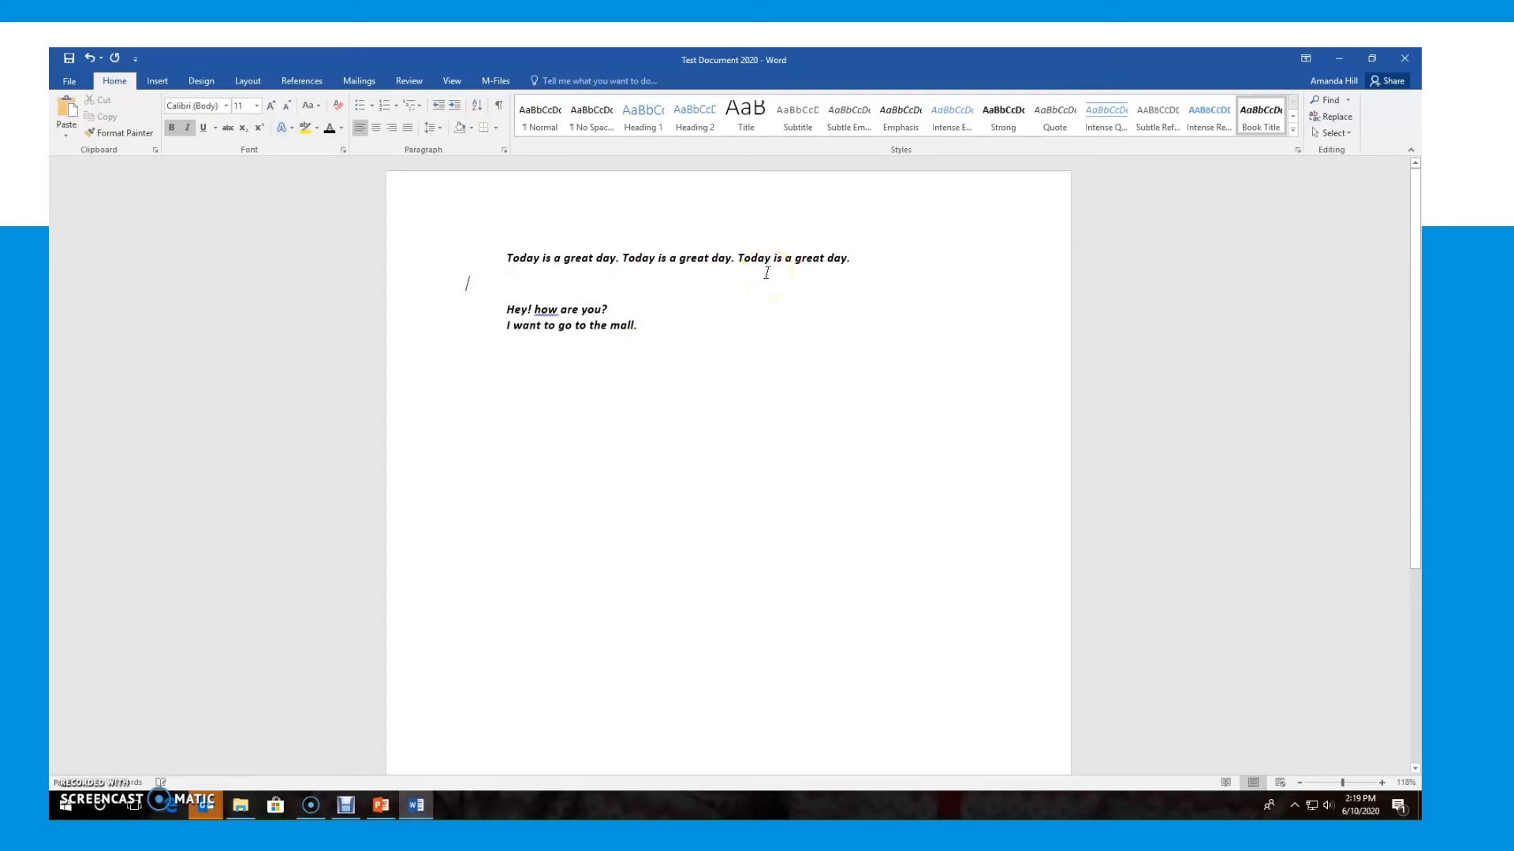
{"action": "key", "text": "BackSpace"}
{"action": "key", "text": "BackSpace"}
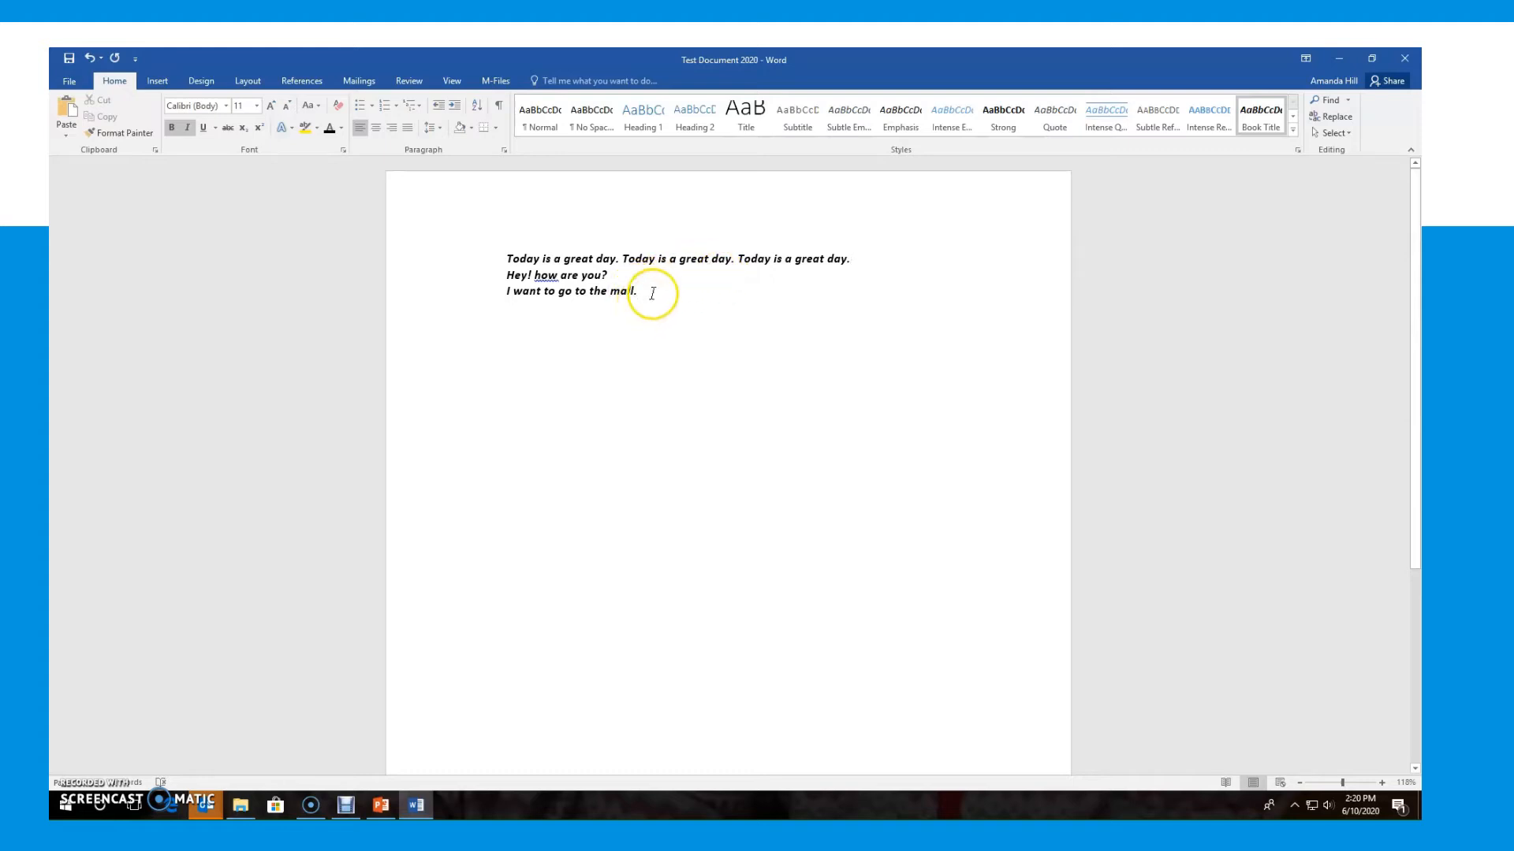
- Copy the sentence "I want to go to the mall." and paste it on a new line directly below the original
{"action": "left_click_drag", "start_coordinate": [641, 294], "coordinate": [489, 300]}
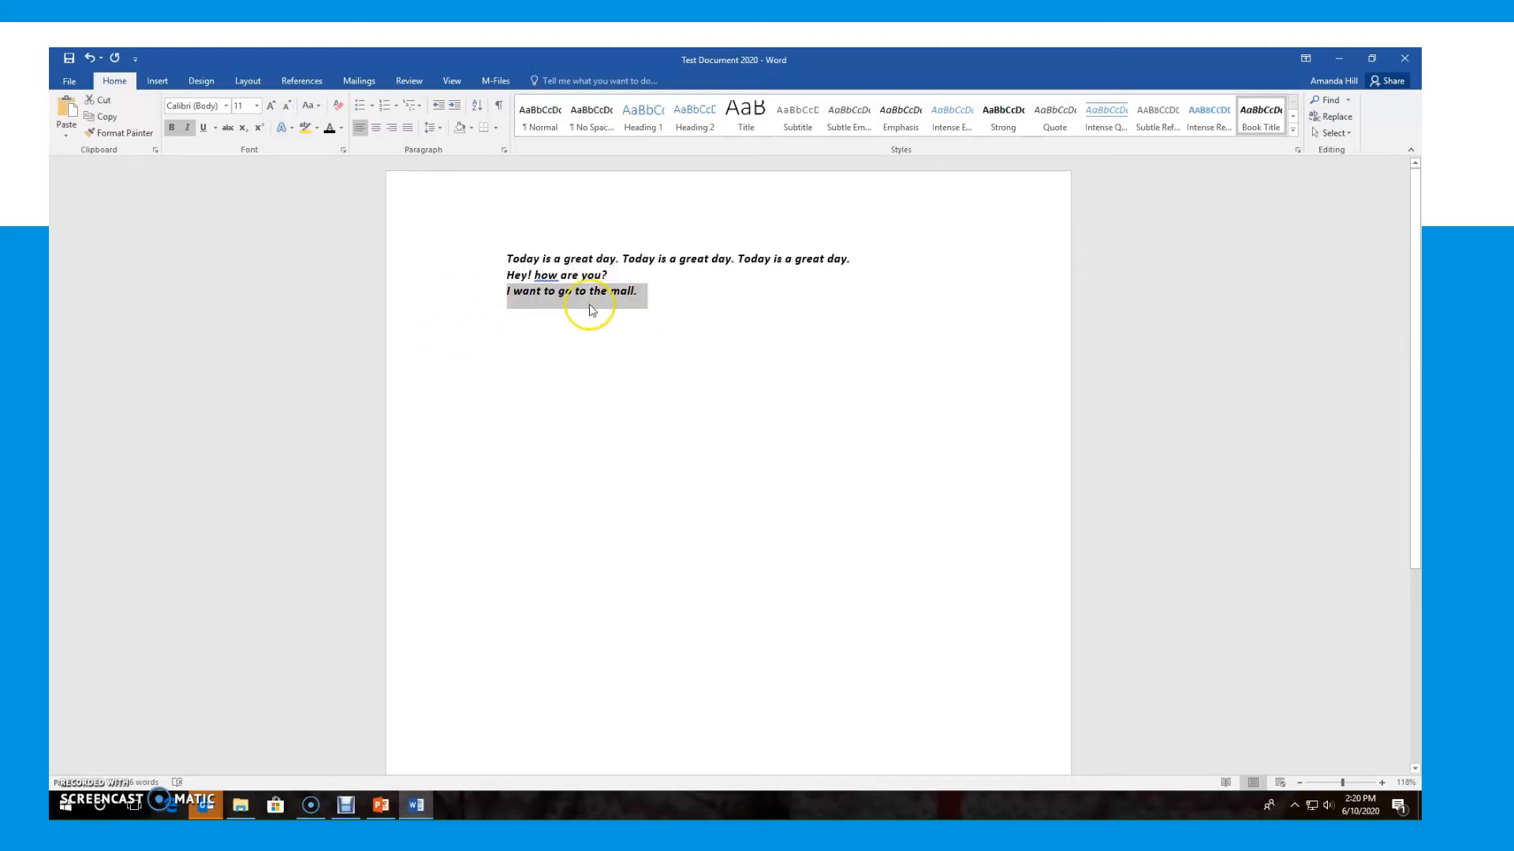
{"action": "left_click", "coordinate": [108, 116]}
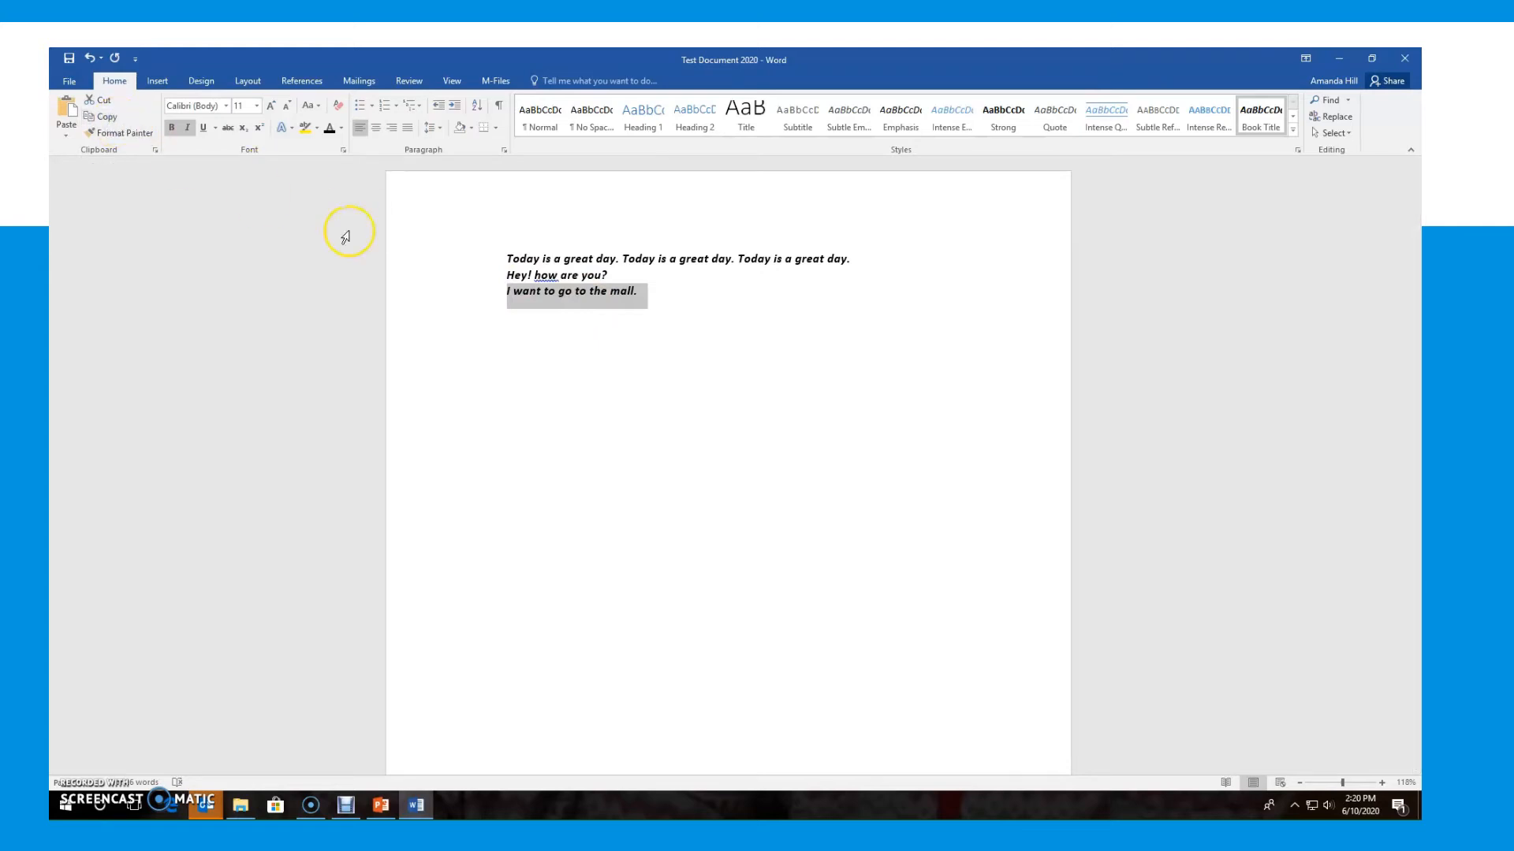
{"action": "left_click", "coordinate": [658, 297]}
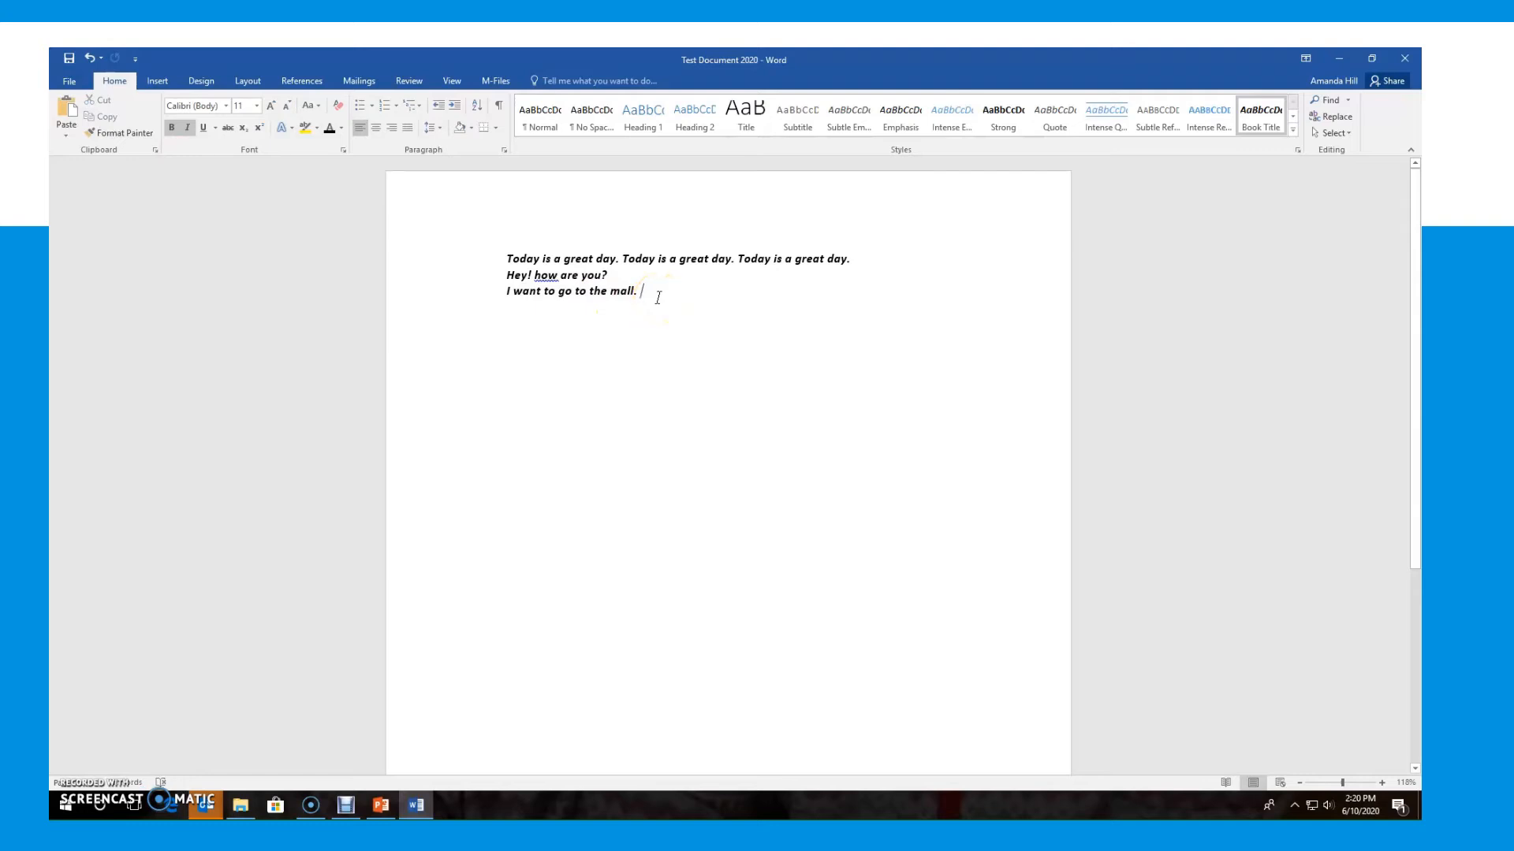
{"action": "key", "text": "Return"}
{"action": "left_click", "coordinate": [64, 117]}
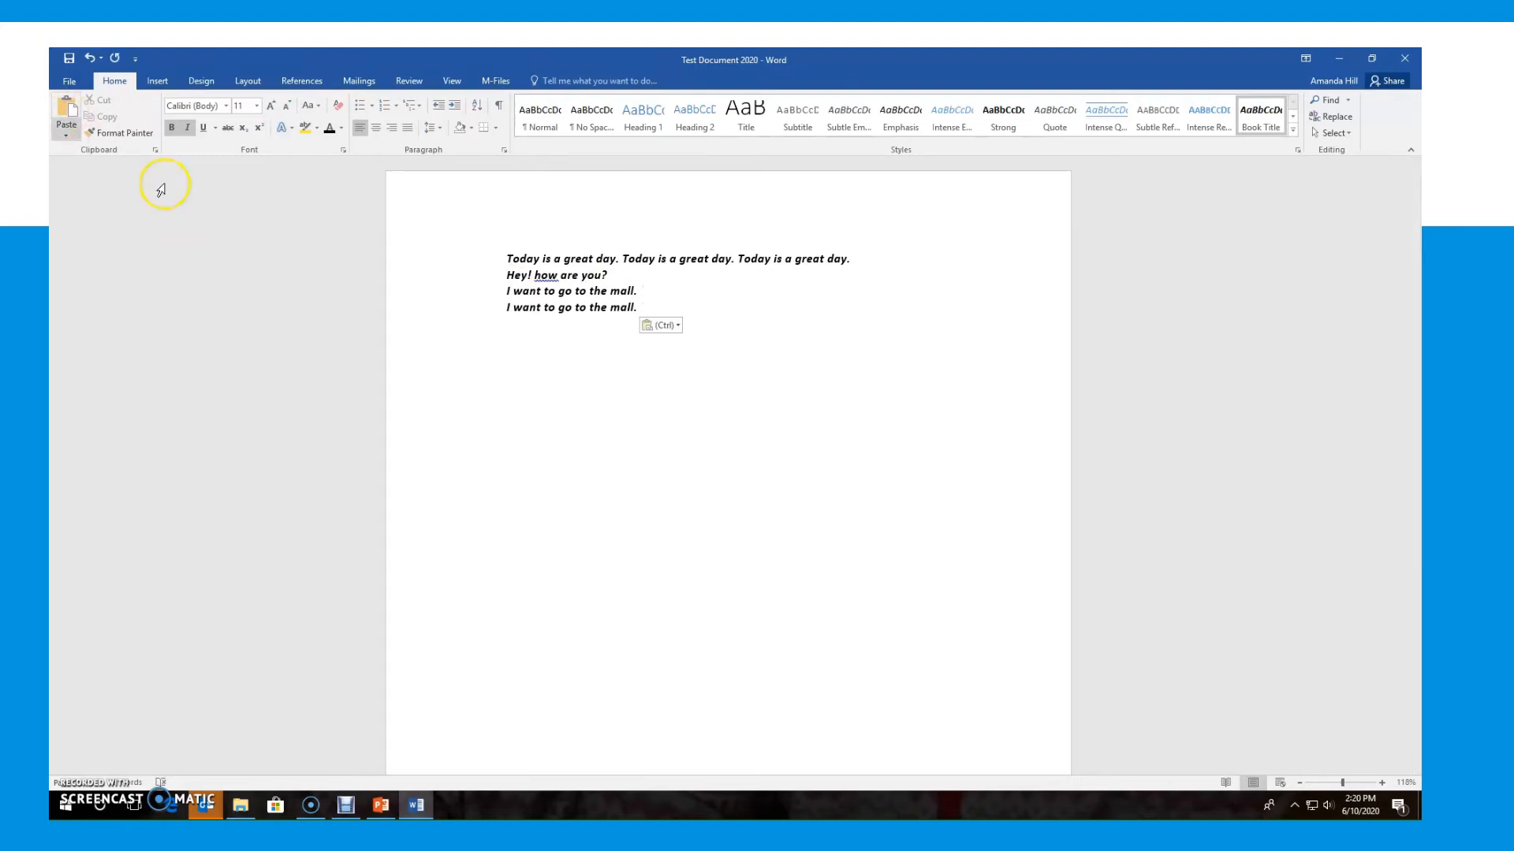
{"action": "left_click", "coordinate": [669, 305]}
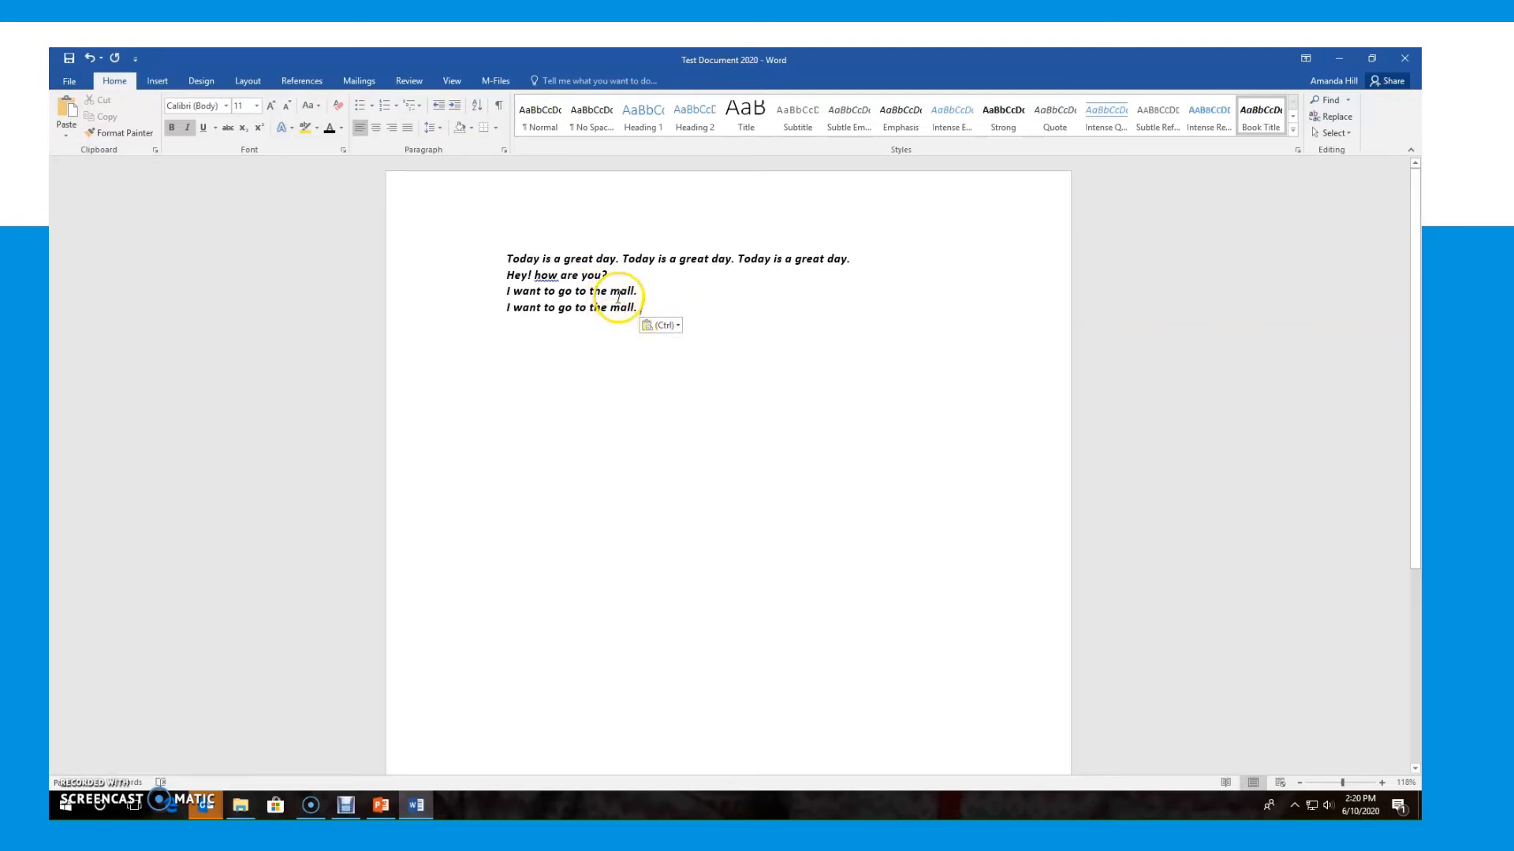
{"action": "left_click_drag", "start_coordinate": [870, 259], "coordinate": [635, 259]}
{"action": "left_click", "coordinate": [673, 308]}
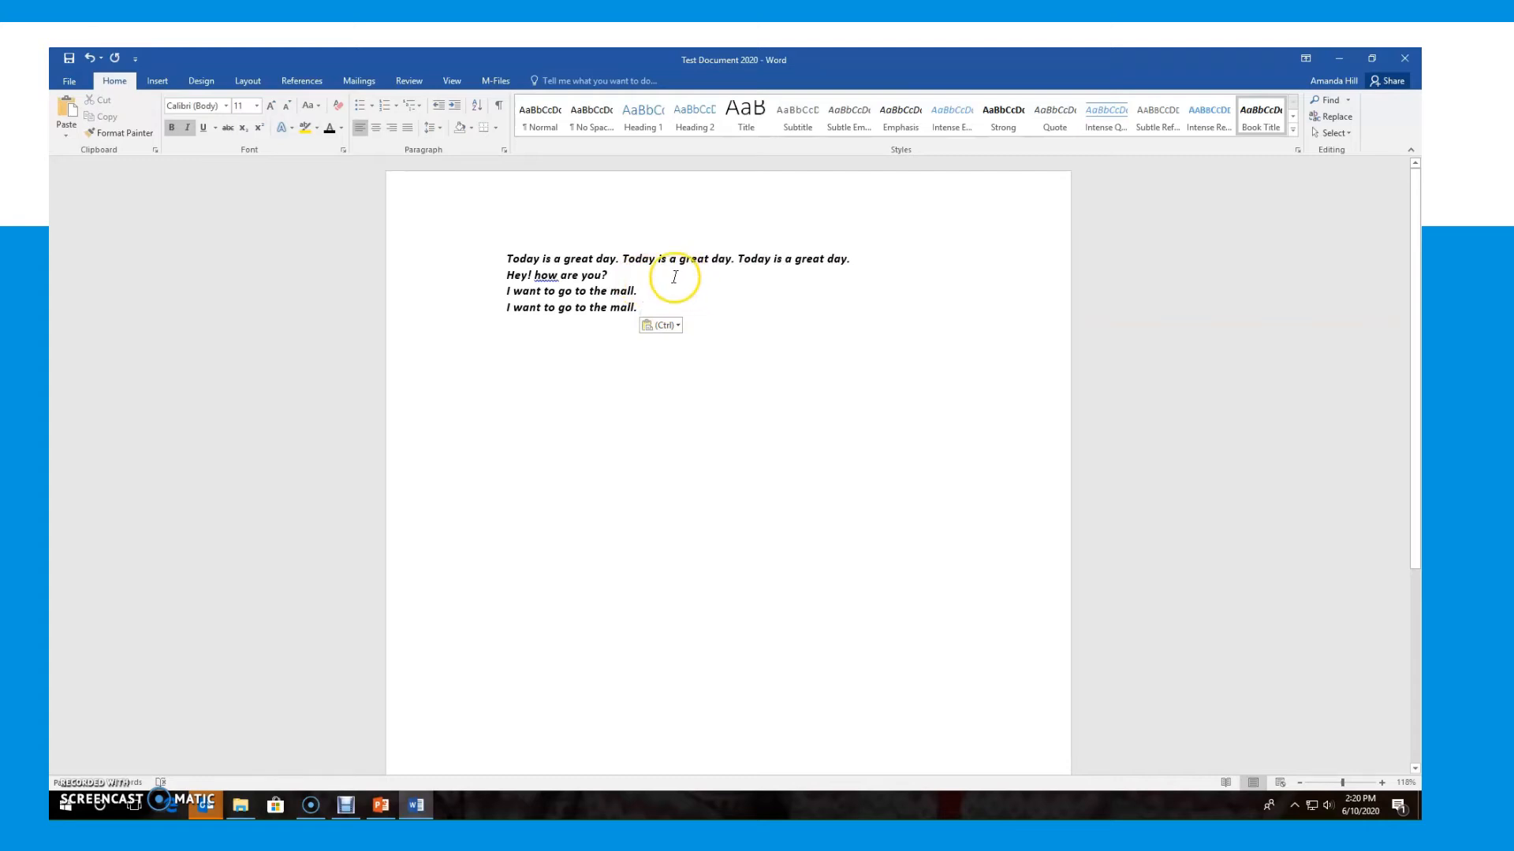
- Move the line "Hey! how are you?" to a new line below the last sentence by cutting and pasting it
{"action": "left_click_drag", "start_coordinate": [581, 278], "coordinate": [488, 276]}
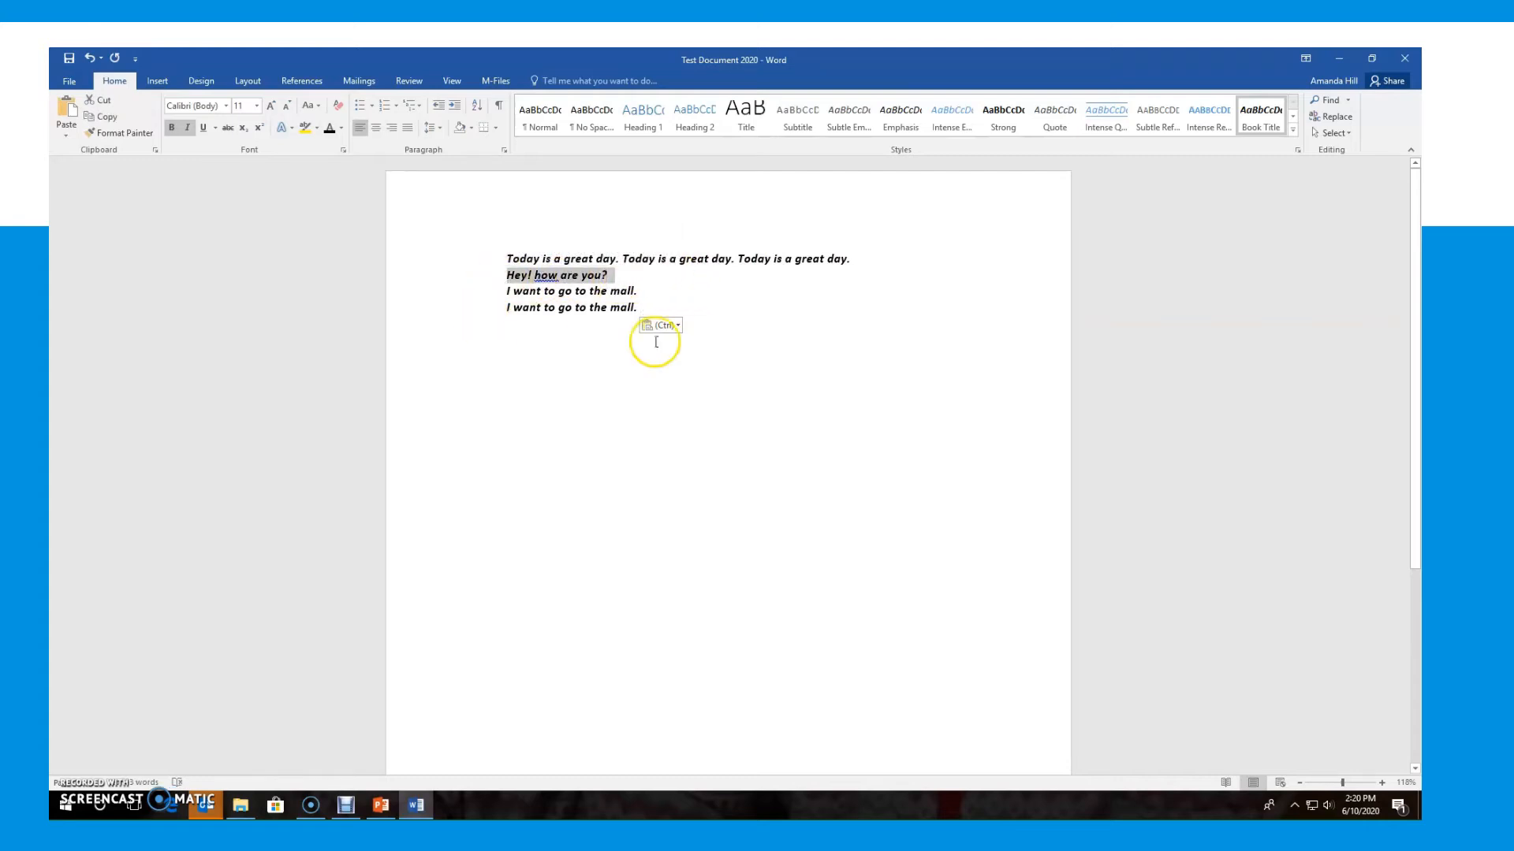
{"action": "left_click", "coordinate": [98, 101]}
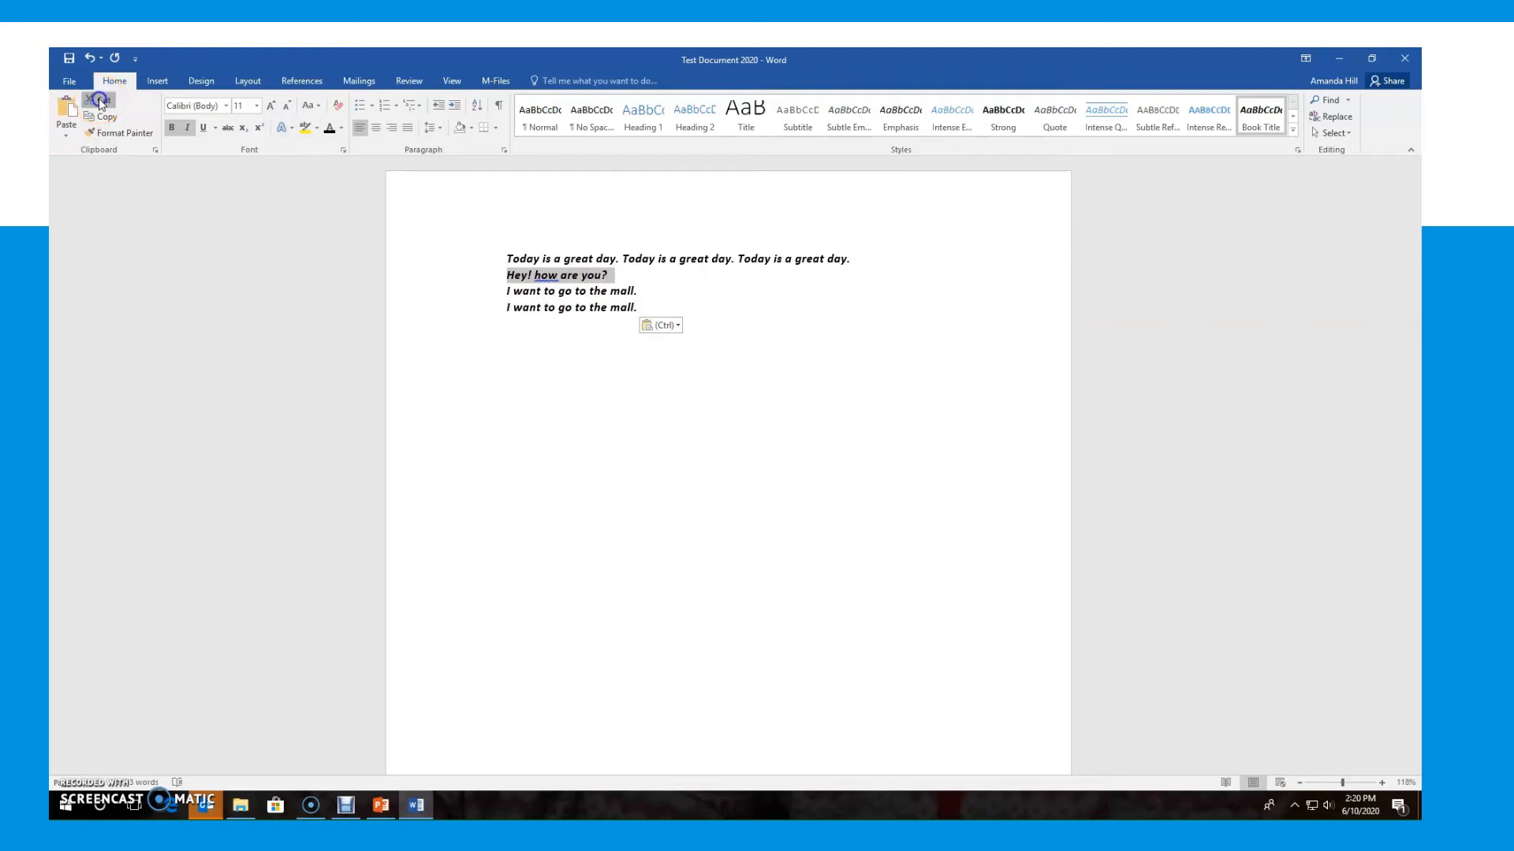
{"action": "left_click", "coordinate": [675, 293]}
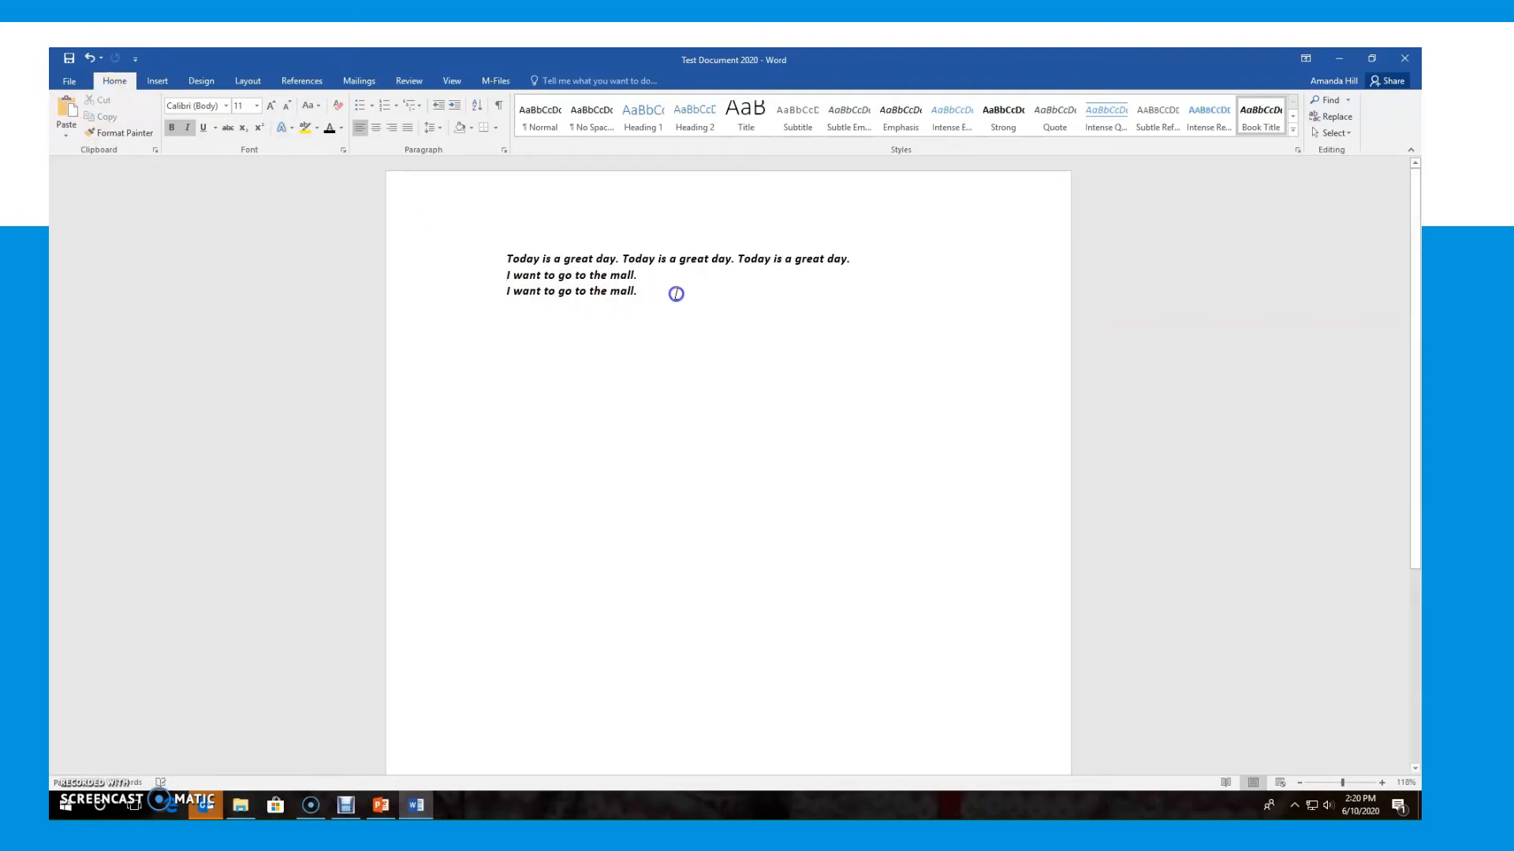
{"action": "key", "text": "Return"}
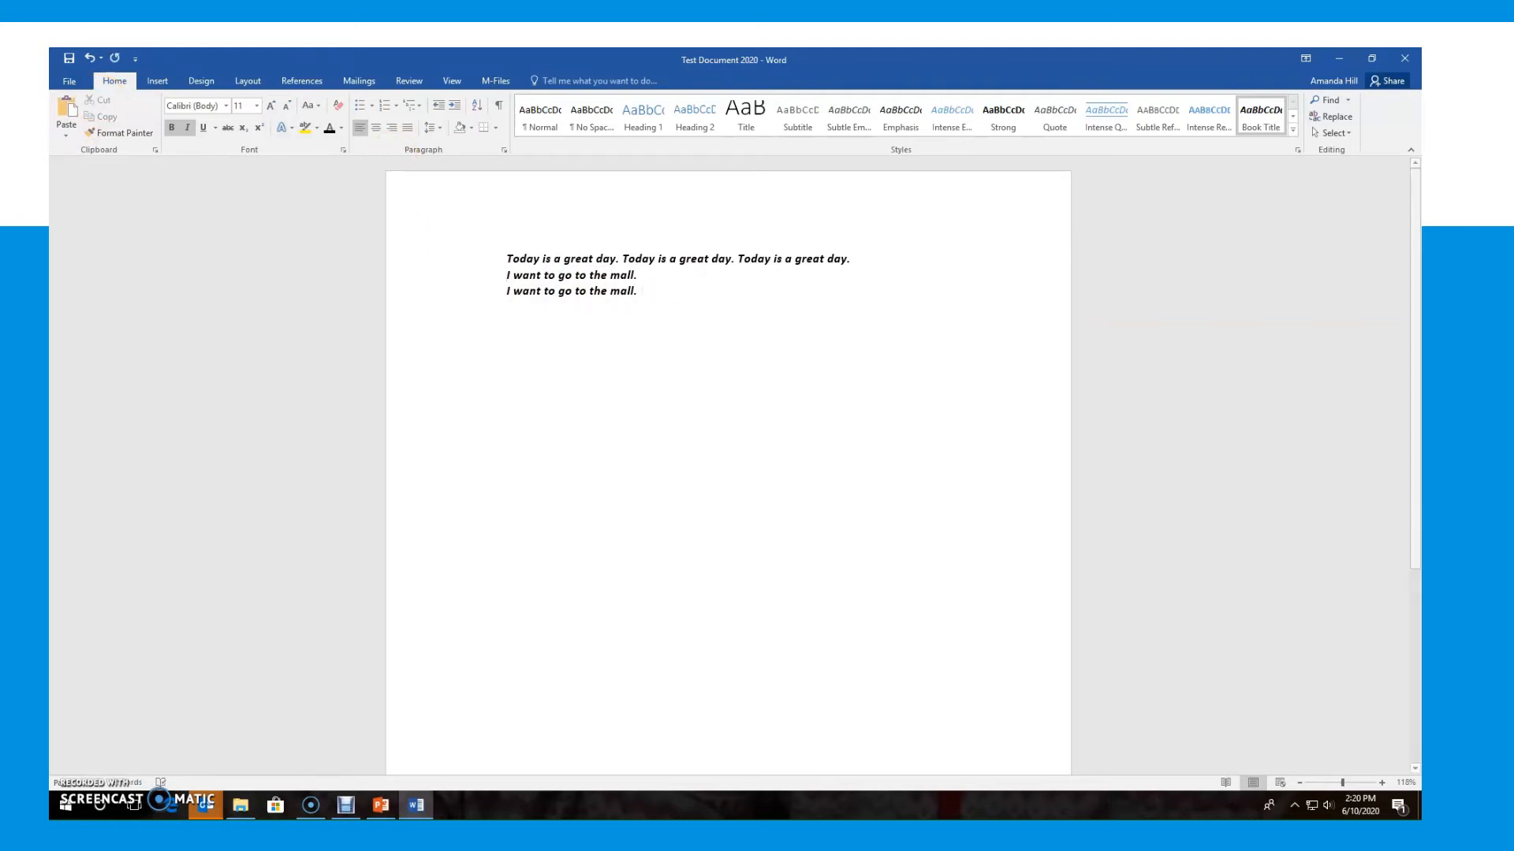
{"action": "left_click", "coordinate": [68, 110]}
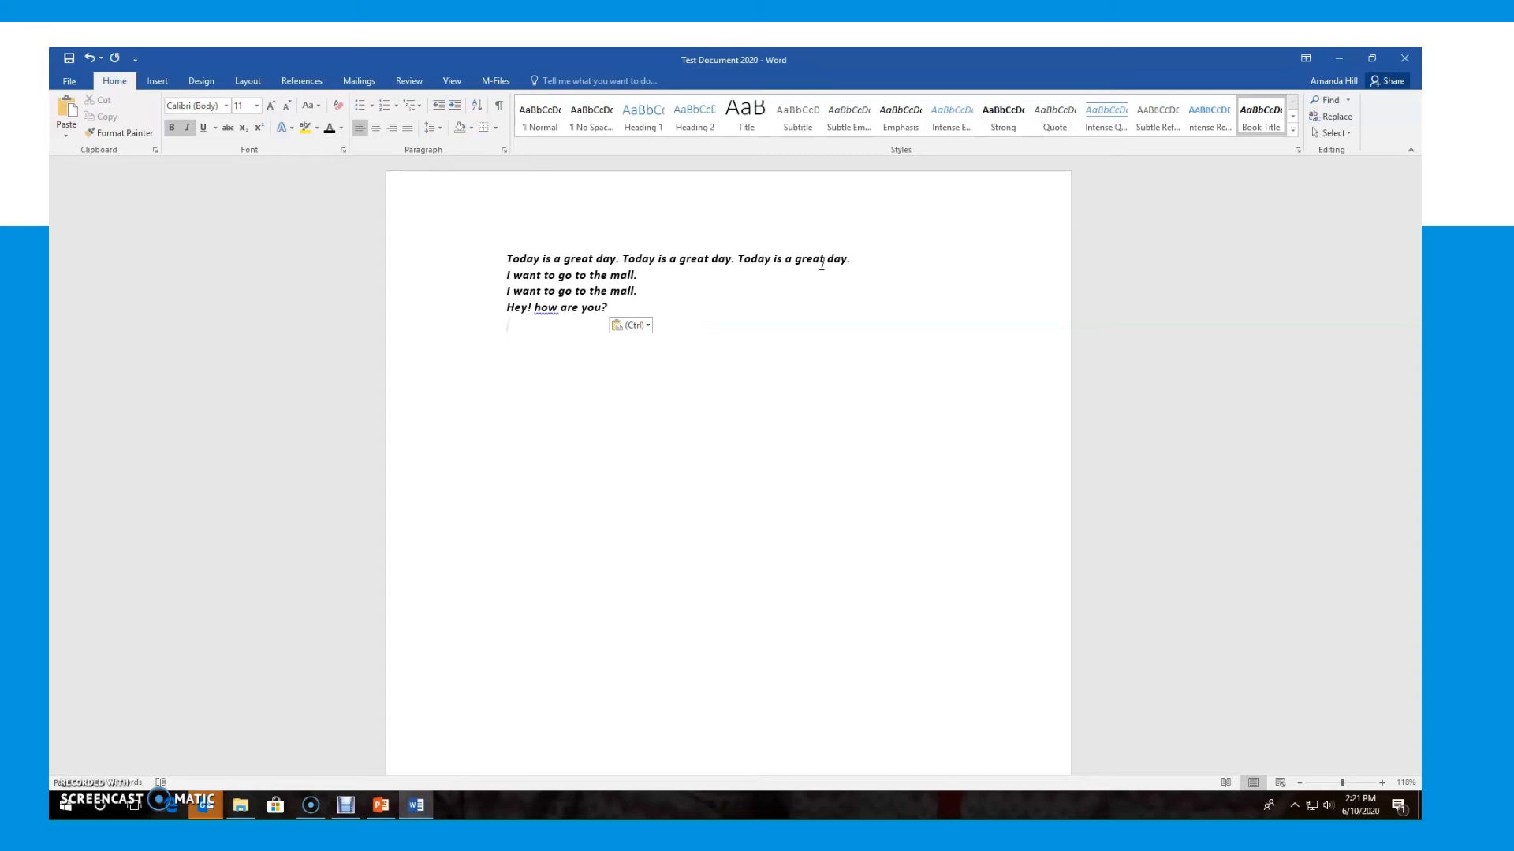
- Add the line "Ctrl+C=Copy" below "Hey! how are you?", leaving one blank line between them
{"action": "left_click", "coordinate": [620, 314]}
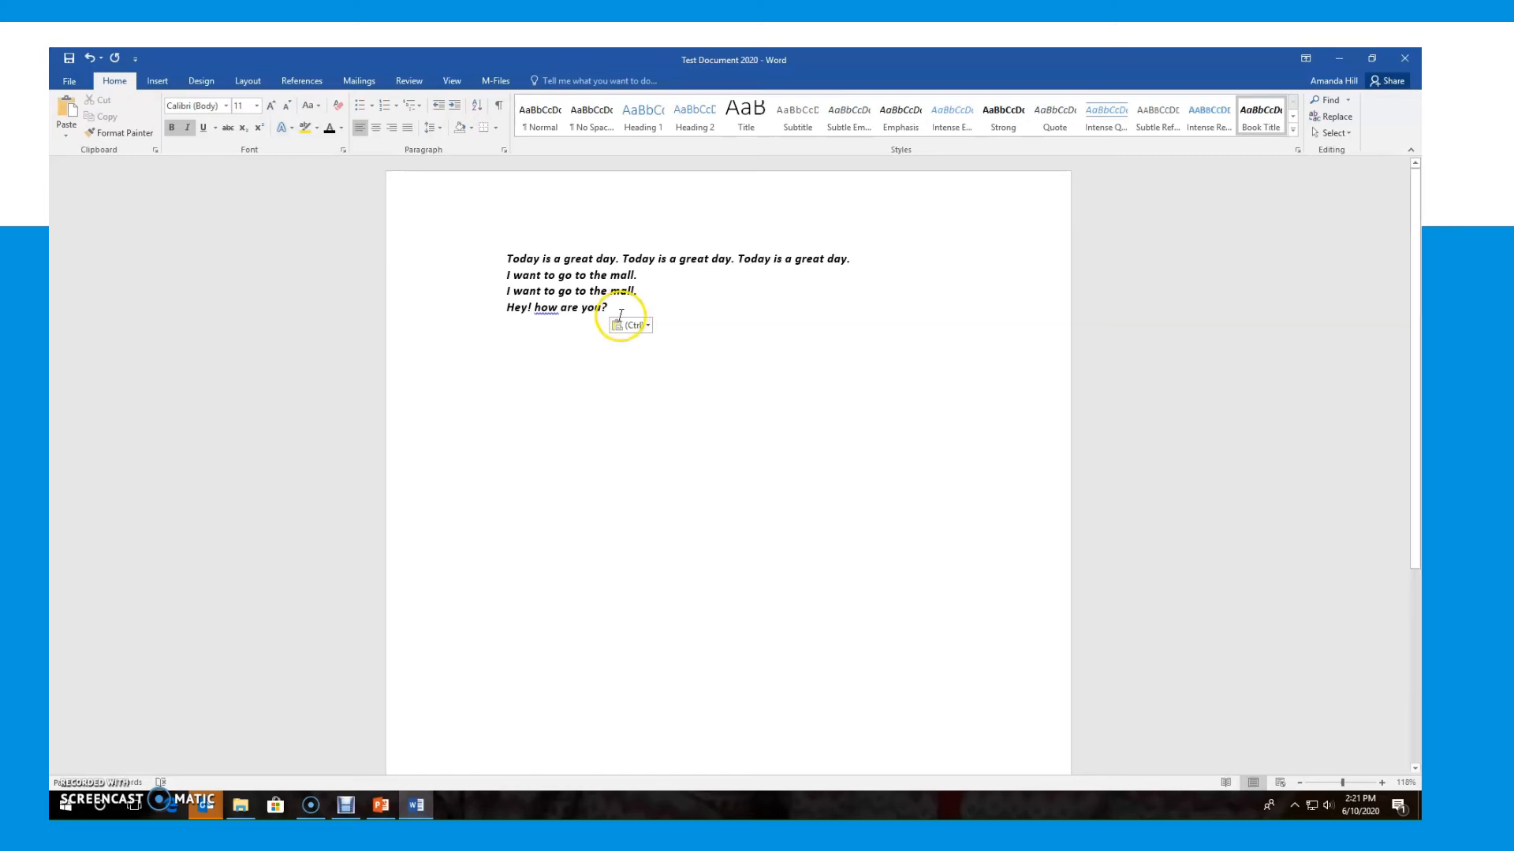
{"action": "left_click", "coordinate": [618, 310]}
{"action": "key", "text": "Return"}
{"action": "key", "text": "Return"}
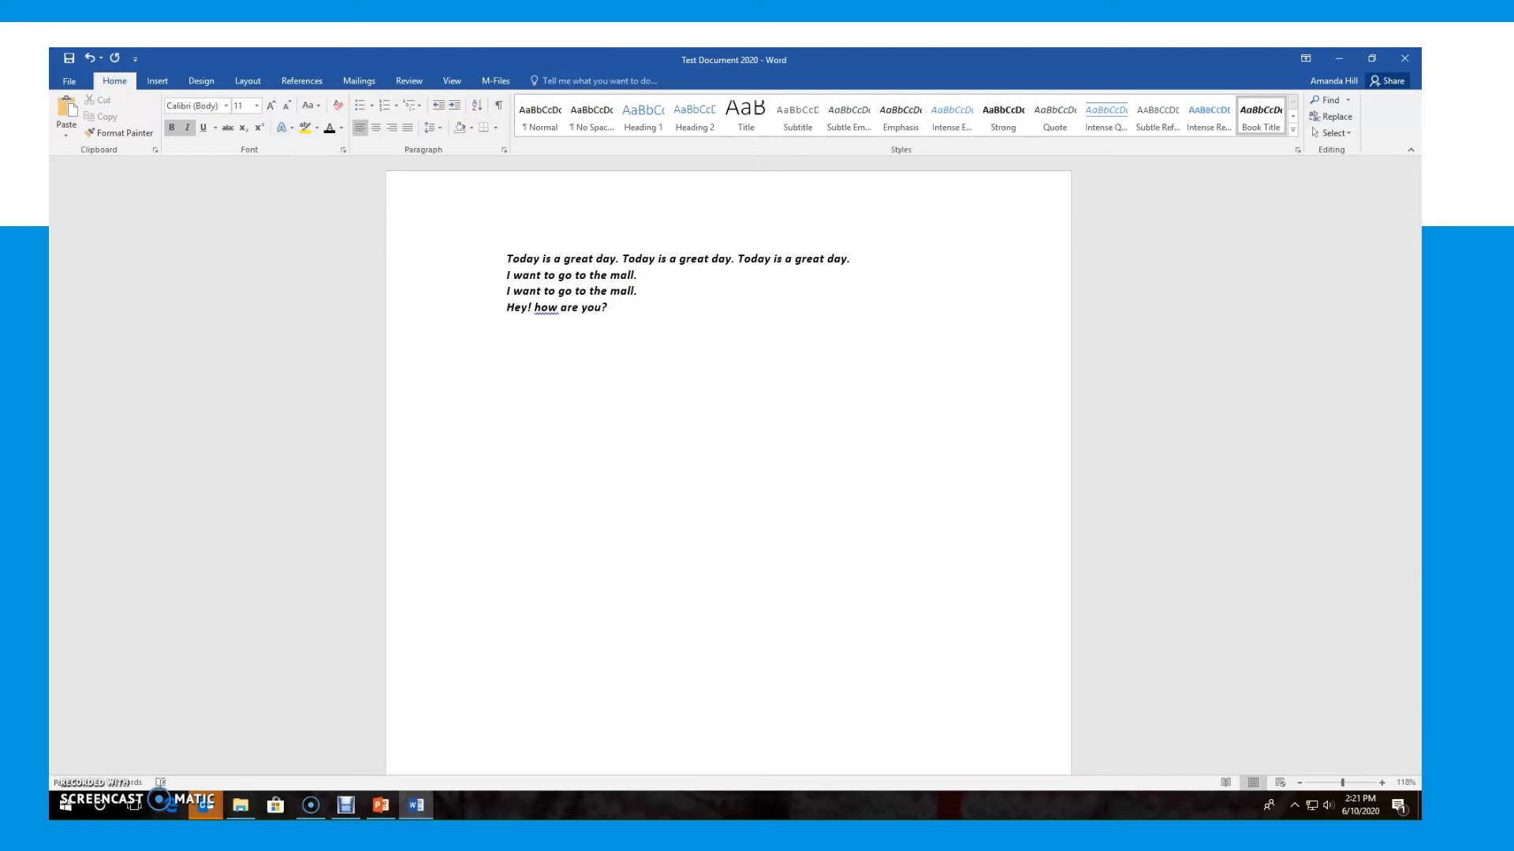
{"action": "type", "text": "Ctrl+C=Copy"}
{"action": "key", "text": "Return"}
- Add the lines "Ctrl+V=Paste" and "Ctrl+X=Cut" beneath "Ctrl+C=Copy"
{"action": "type", "text": "Ctrl_"}
{"action": "key", "text": "BackSpace"}
{"action": "type", "text": "+V-"}
{"action": "key", "text": "BackSpace"}
{"action": "type", "text": "=Paste"}
{"action": "key", "text": "Return"}
{"action": "type", "text": "Ctrl"}
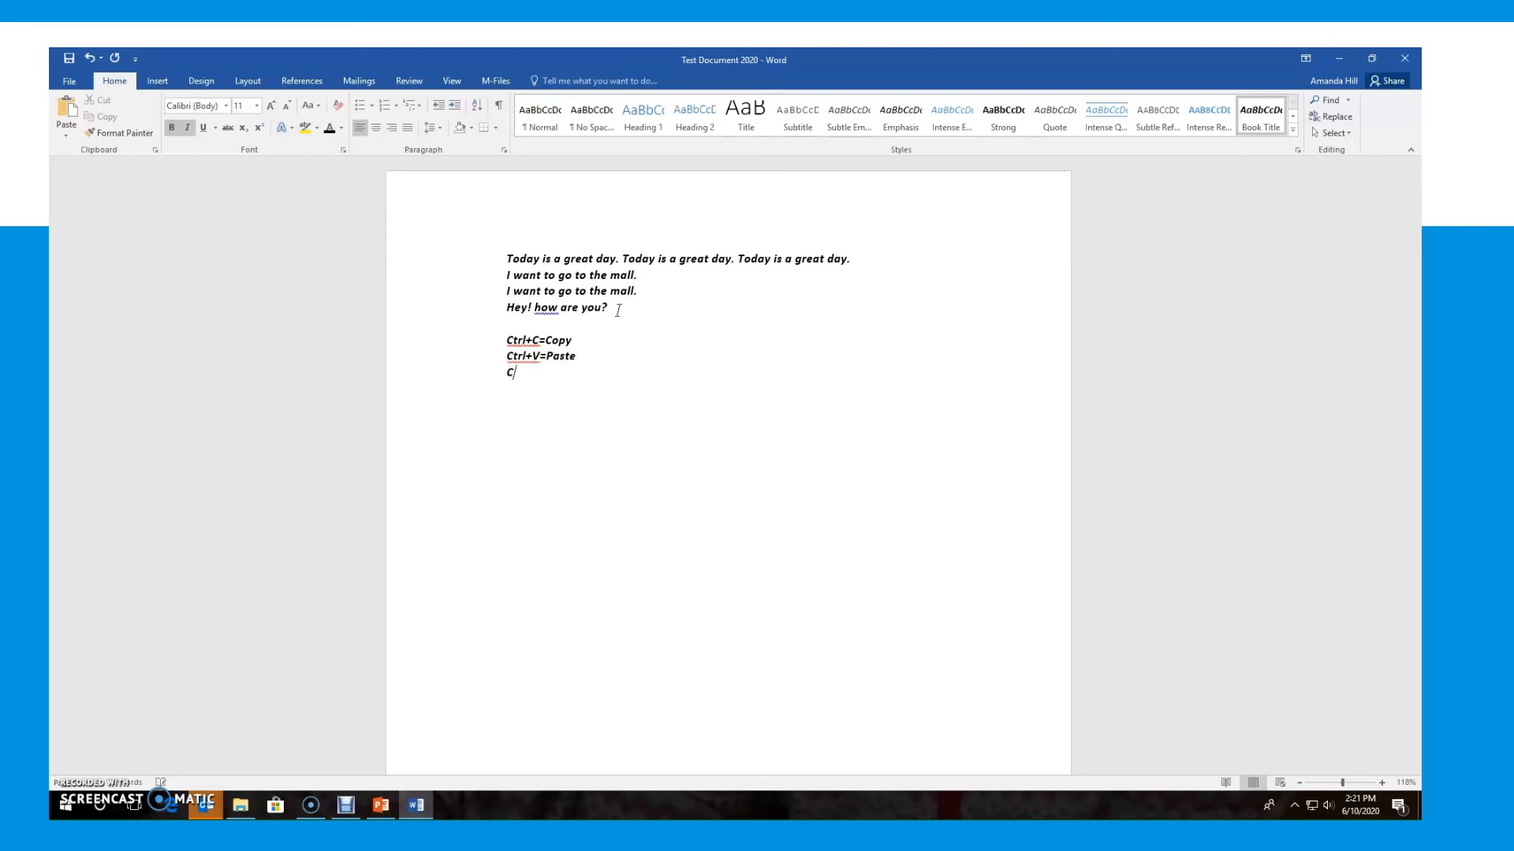
{"action": "type", "text": "+X=Cut"}
{"action": "key", "text": "Return"}
{"action": "key", "text": "Return"}
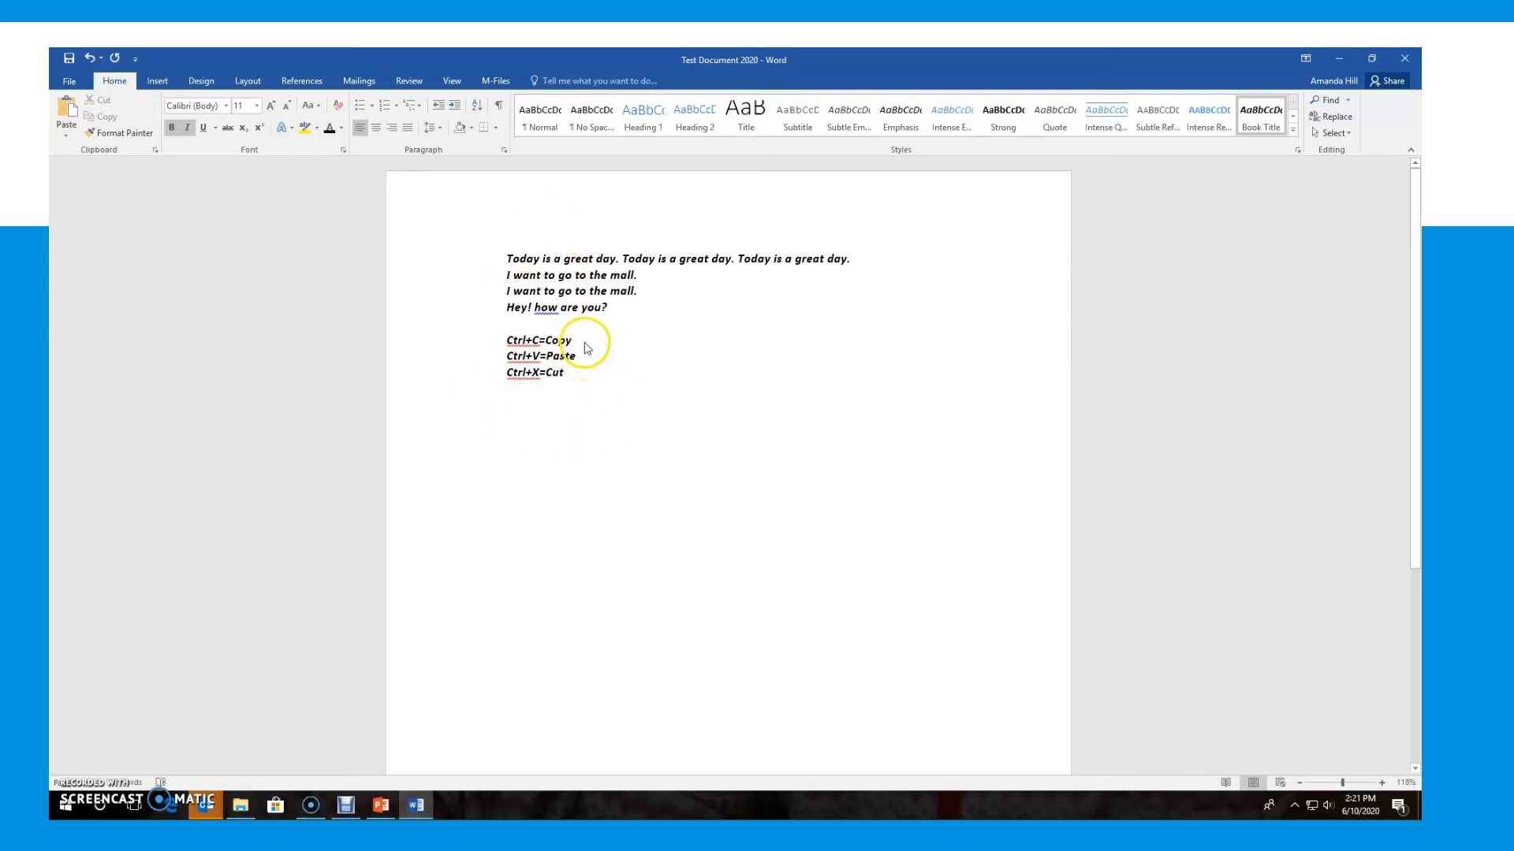
- Copy the line "Ctrl+C=Copy" and paste it on a new line below "Ctrl+X=Cut"
{"action": "left_click", "coordinate": [489, 342]}
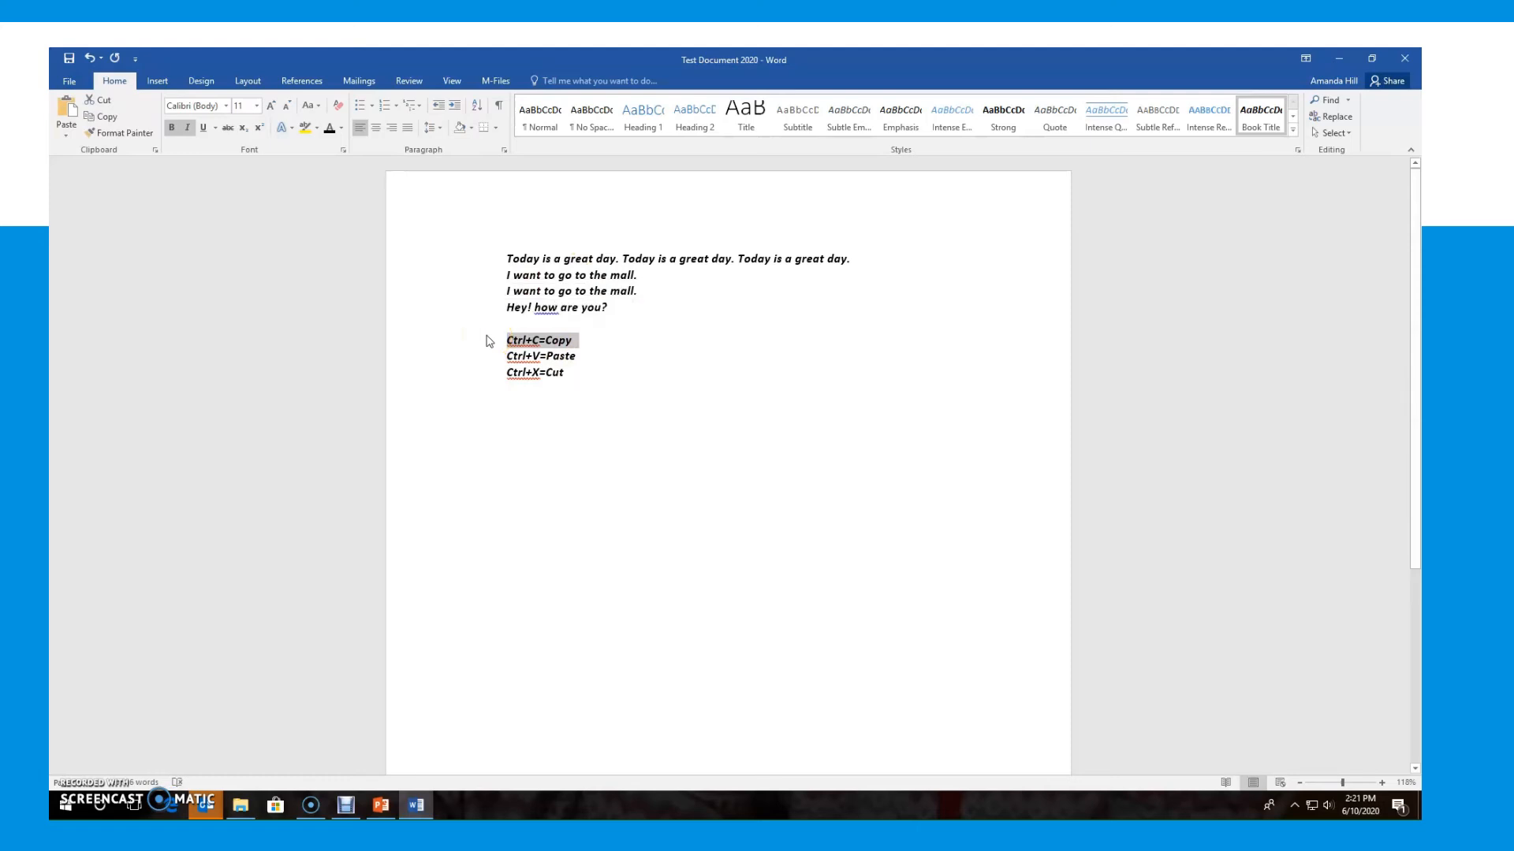
{"action": "left_click", "coordinate": [574, 375]}
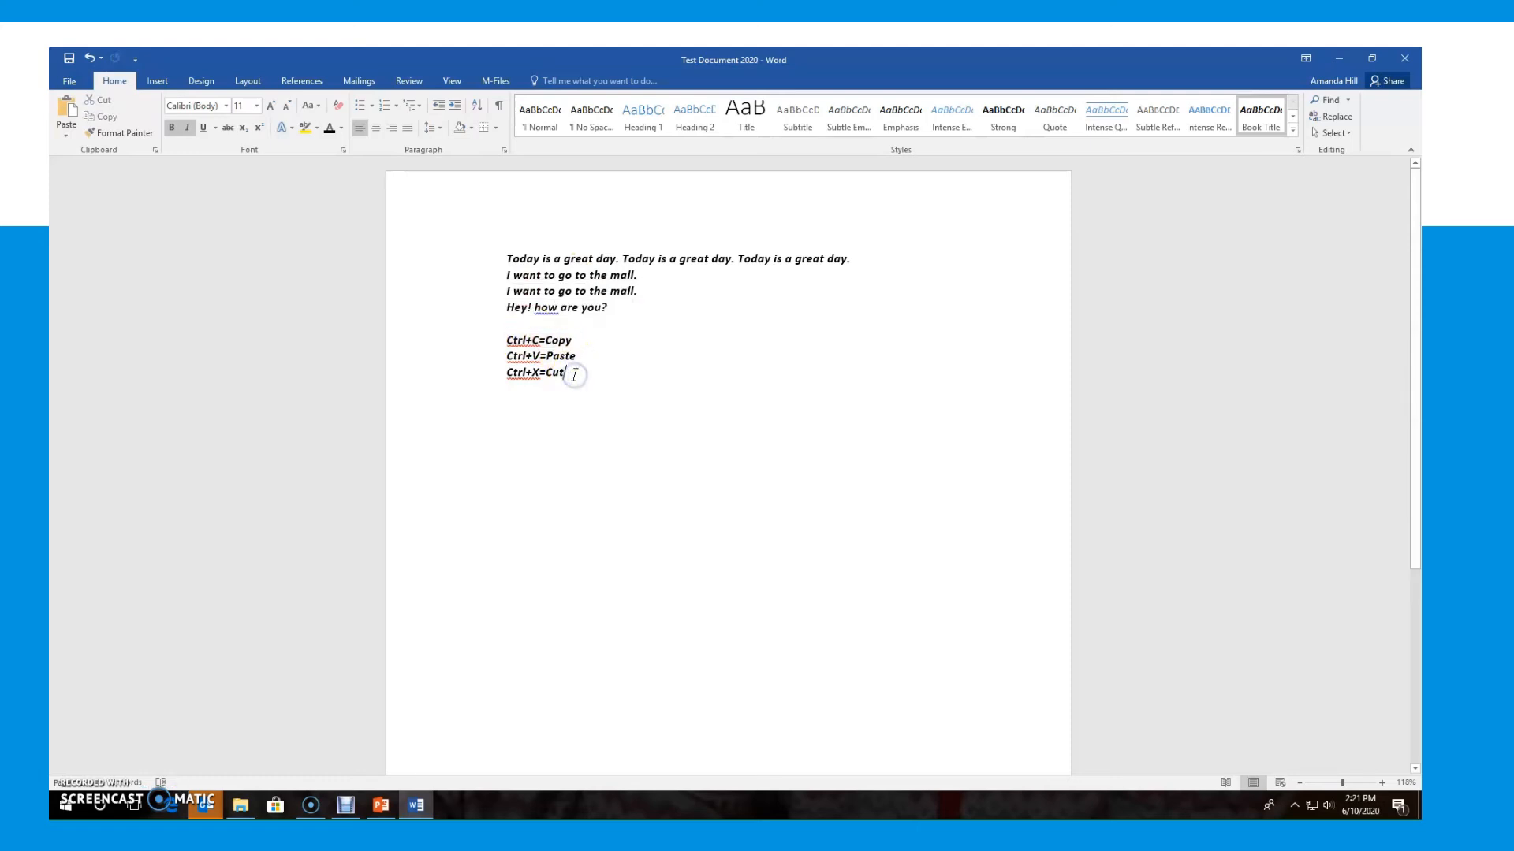
{"action": "key", "text": "Return"}
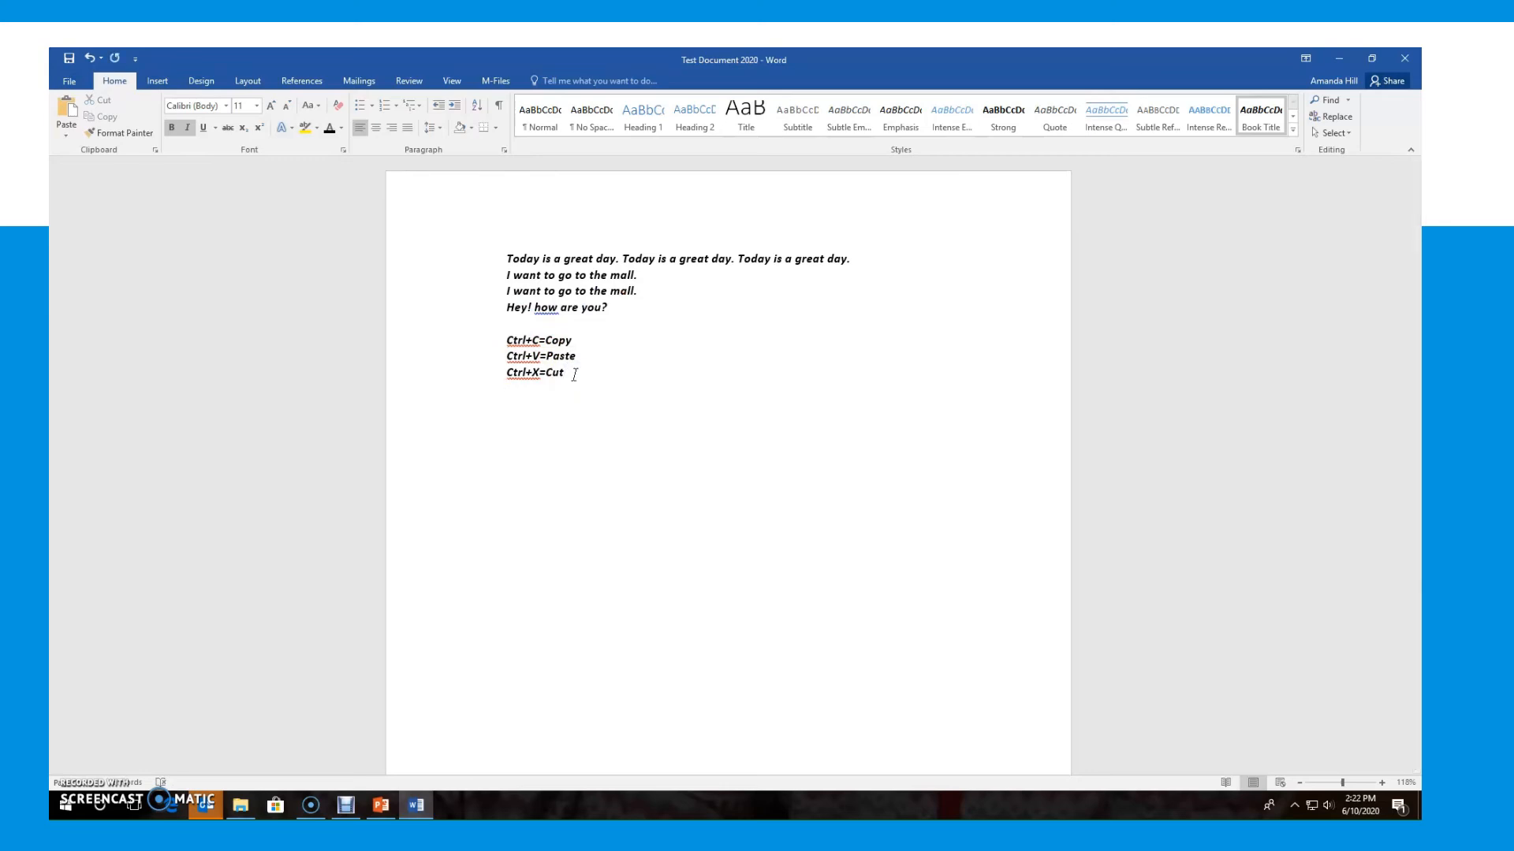
{"action": "key", "text": "ctrl+v"}
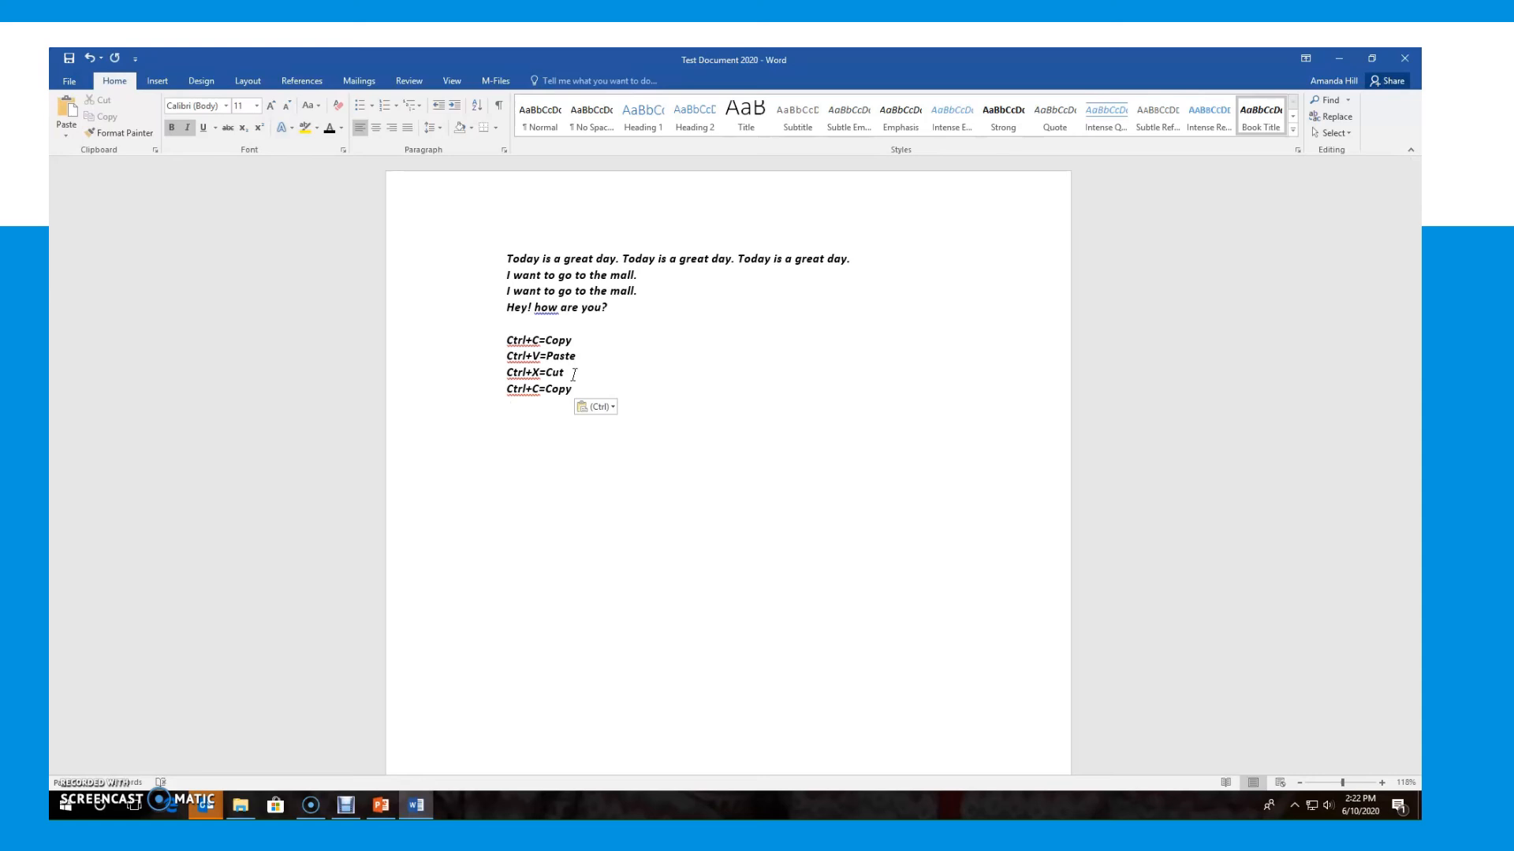
- Cut the line "Ctrl+X=Cut" and paste it on a new line below the last "Ctrl+C=Copy"
{"action": "left_click_drag", "start_coordinate": [573, 375], "coordinate": [506, 375]}
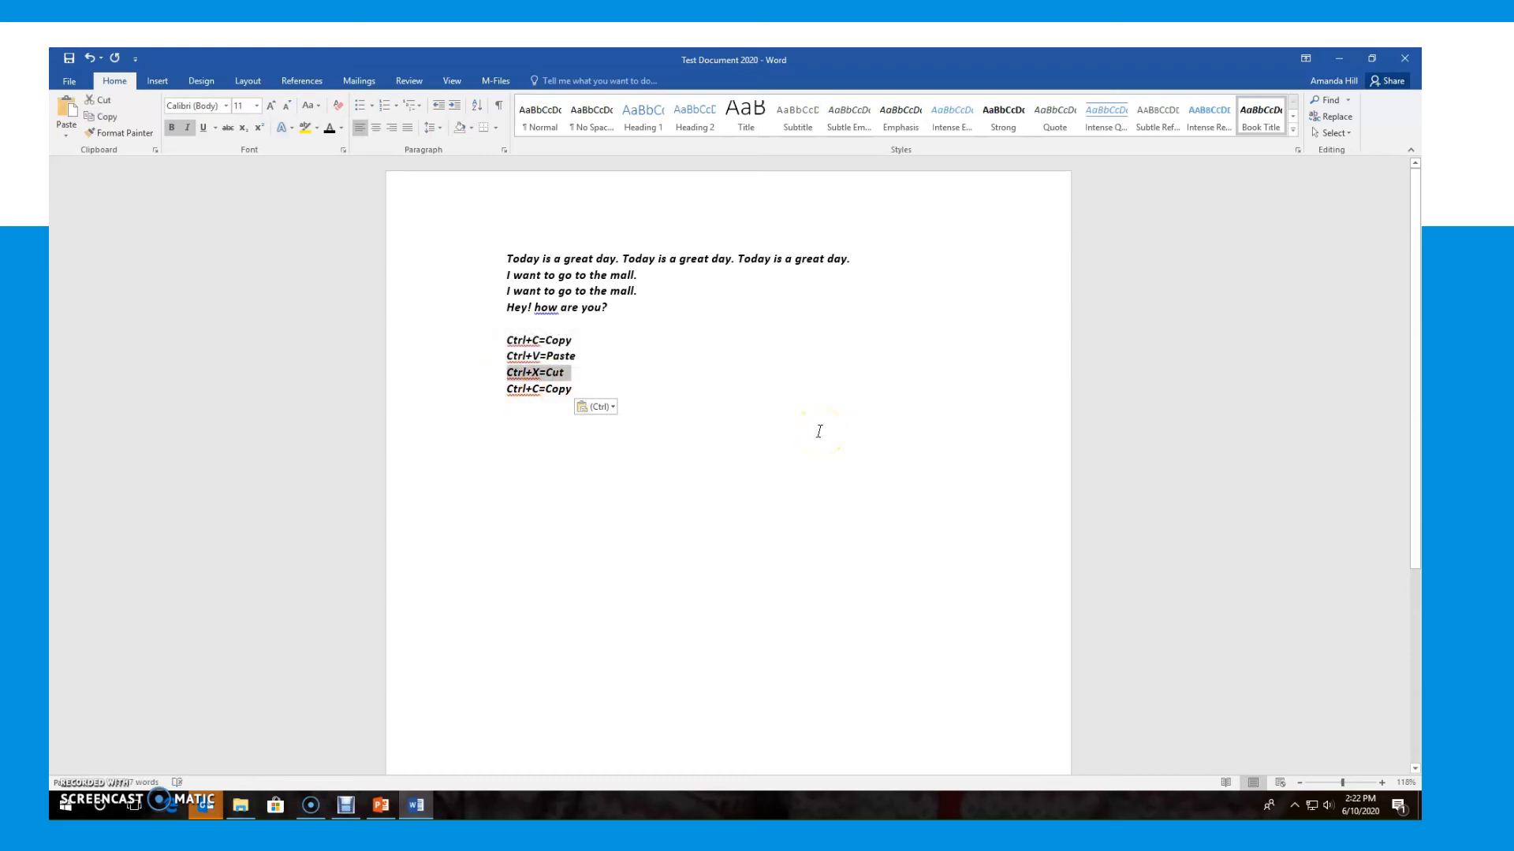
{"action": "key", "text": "ctrl+x"}
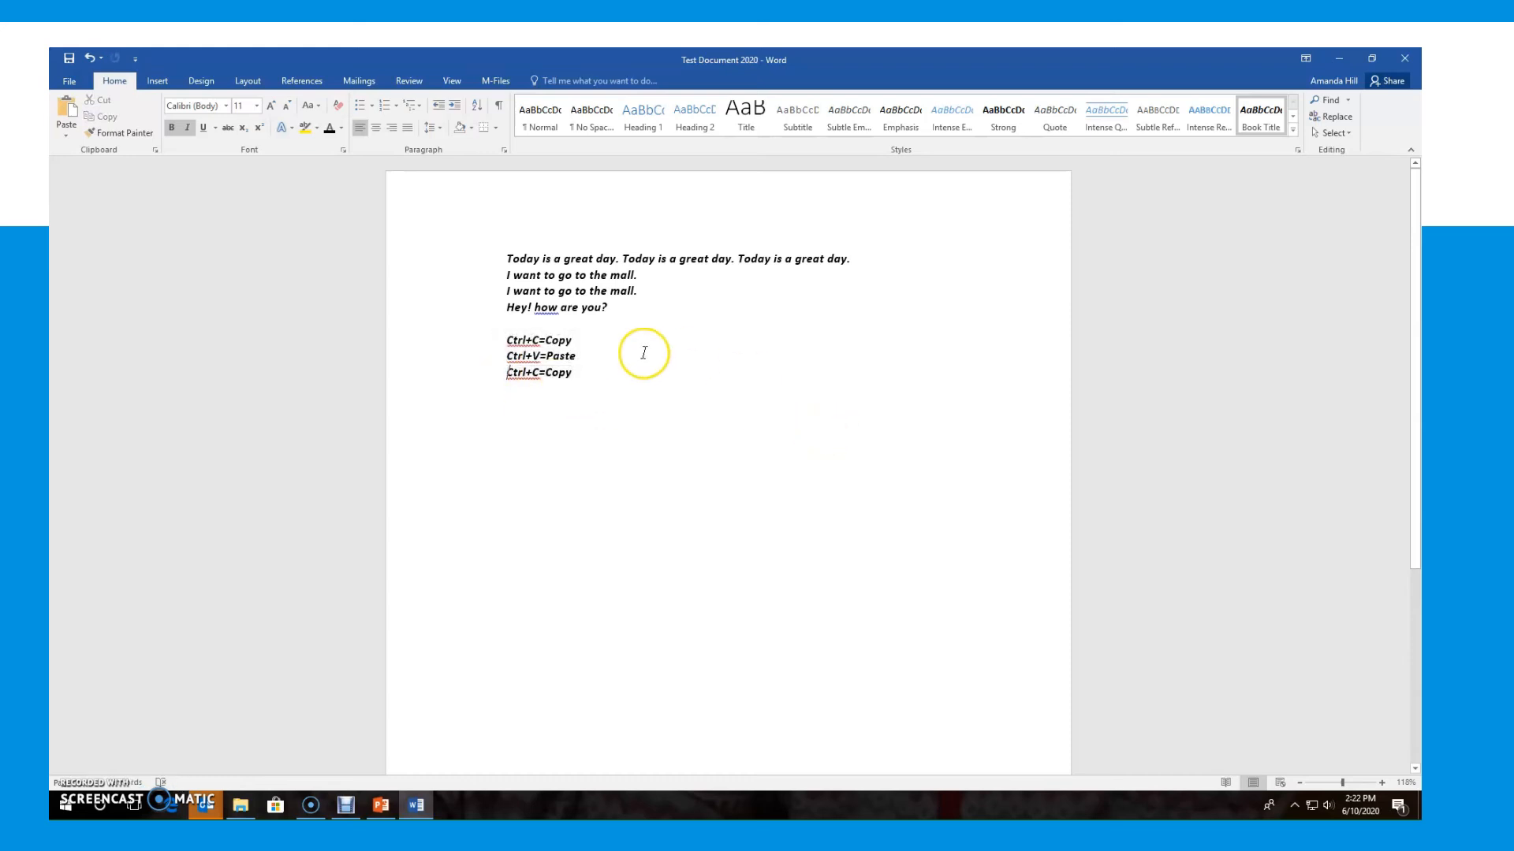
{"action": "left_click", "coordinate": [586, 375]}
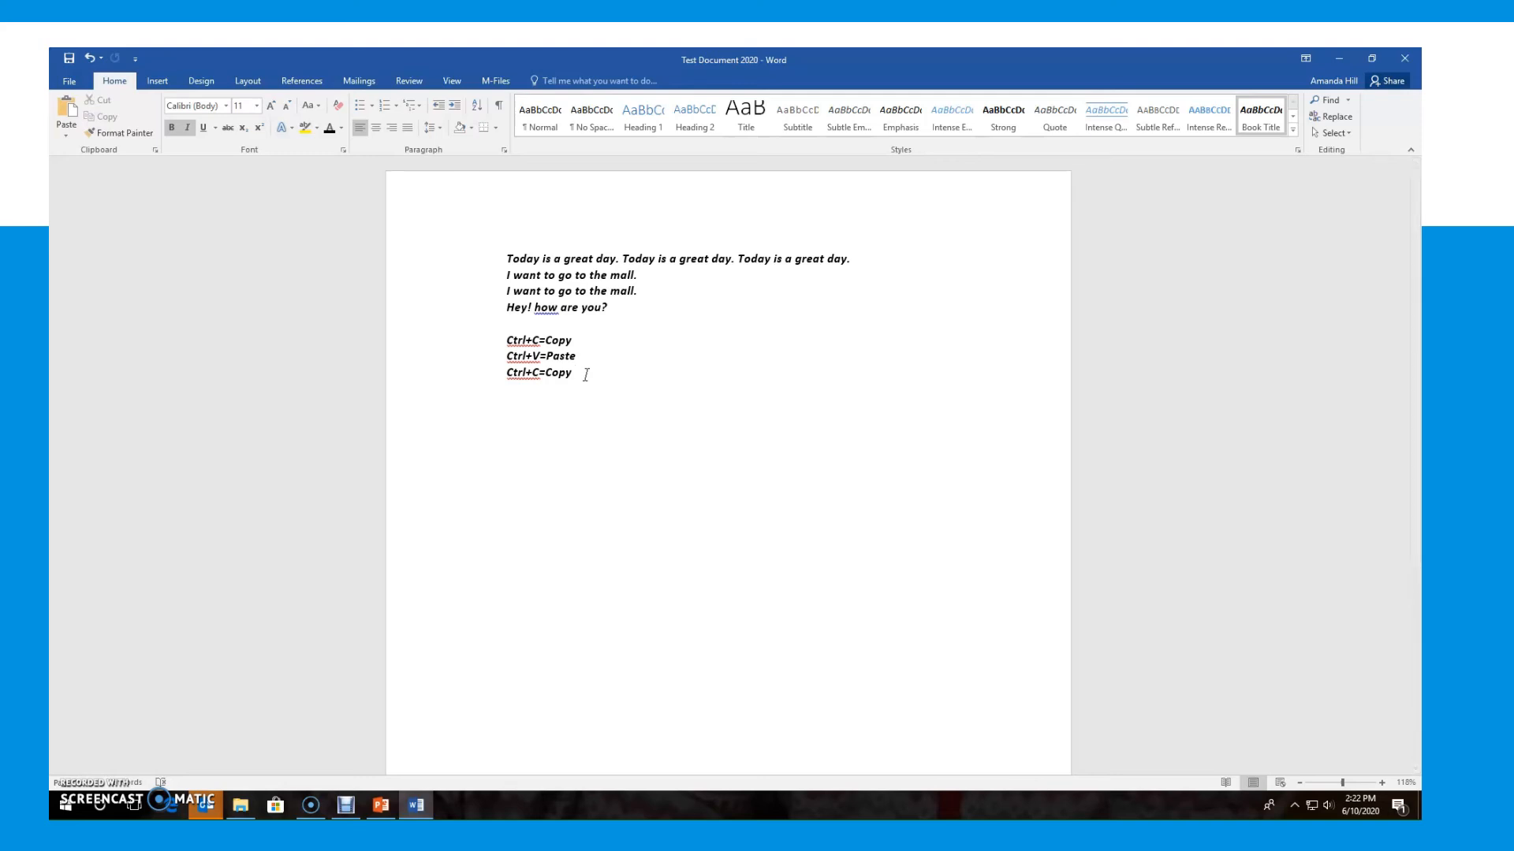
{"action": "left_click", "coordinate": [576, 374]}
{"action": "key", "text": "Return"}
{"action": "key", "text": "ctrl+v"}
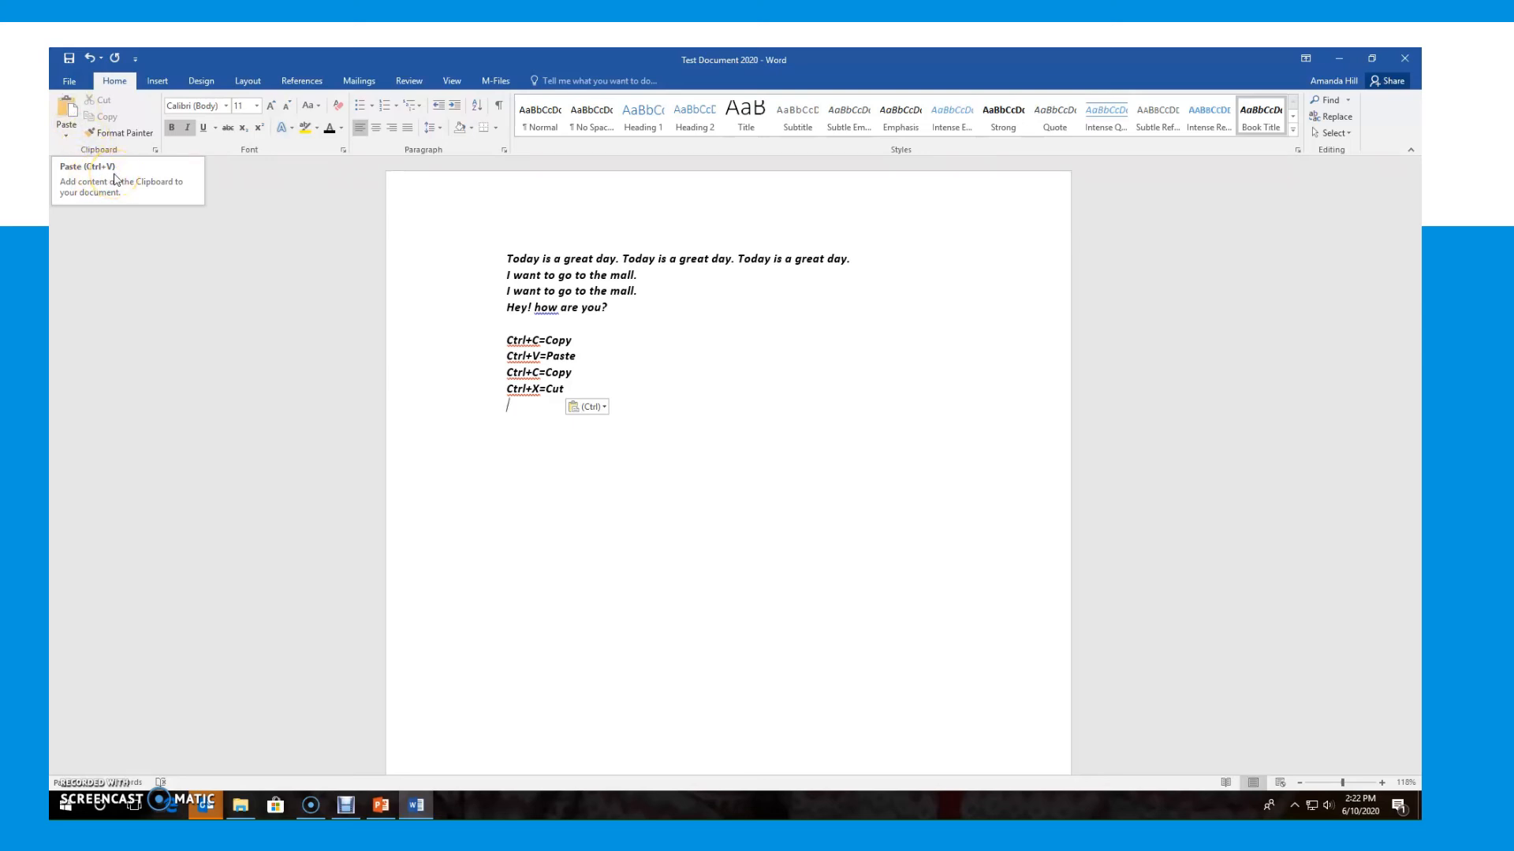
{"action": "left_click", "coordinate": [119, 101]}
{"action": "left_click", "coordinate": [117, 119]}
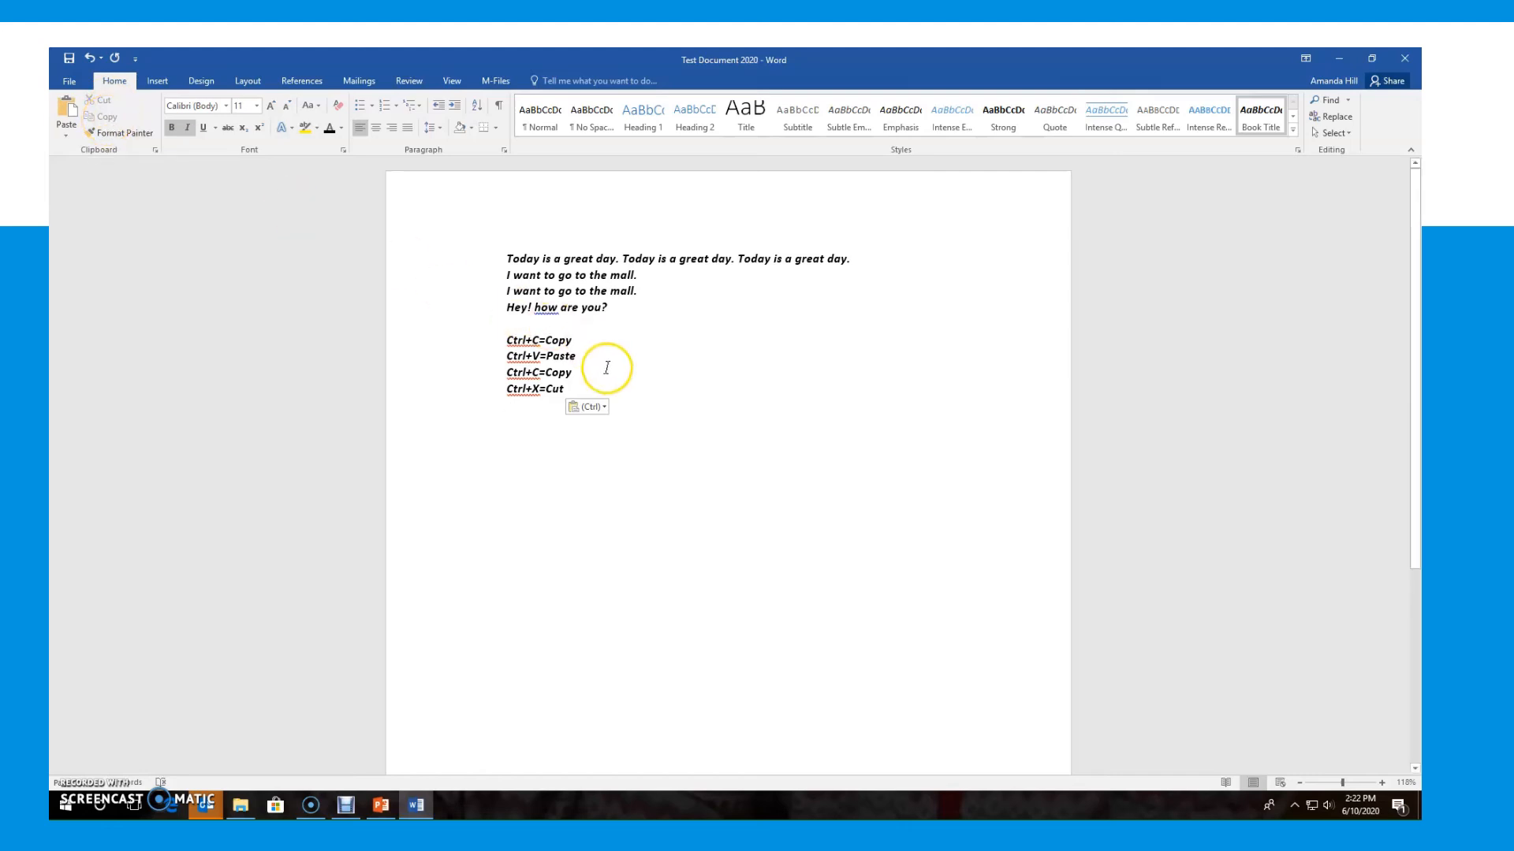
{"action": "left_click_drag", "start_coordinate": [581, 340], "coordinate": [480, 340]}
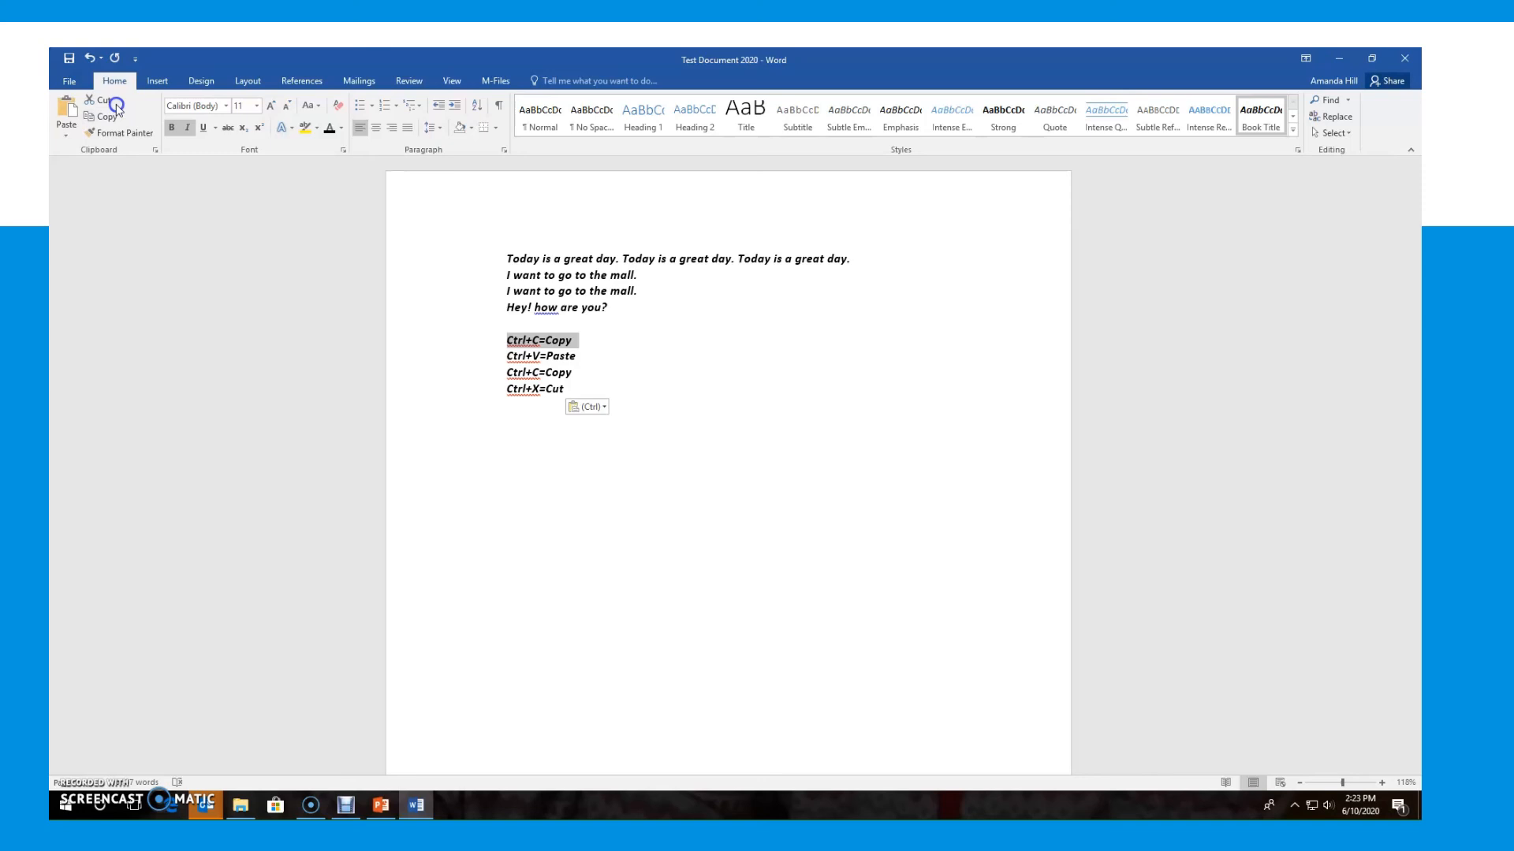
{"action": "scroll", "coordinate": [704, 362], "scroll_direction": "down", "scroll_amount": 1}
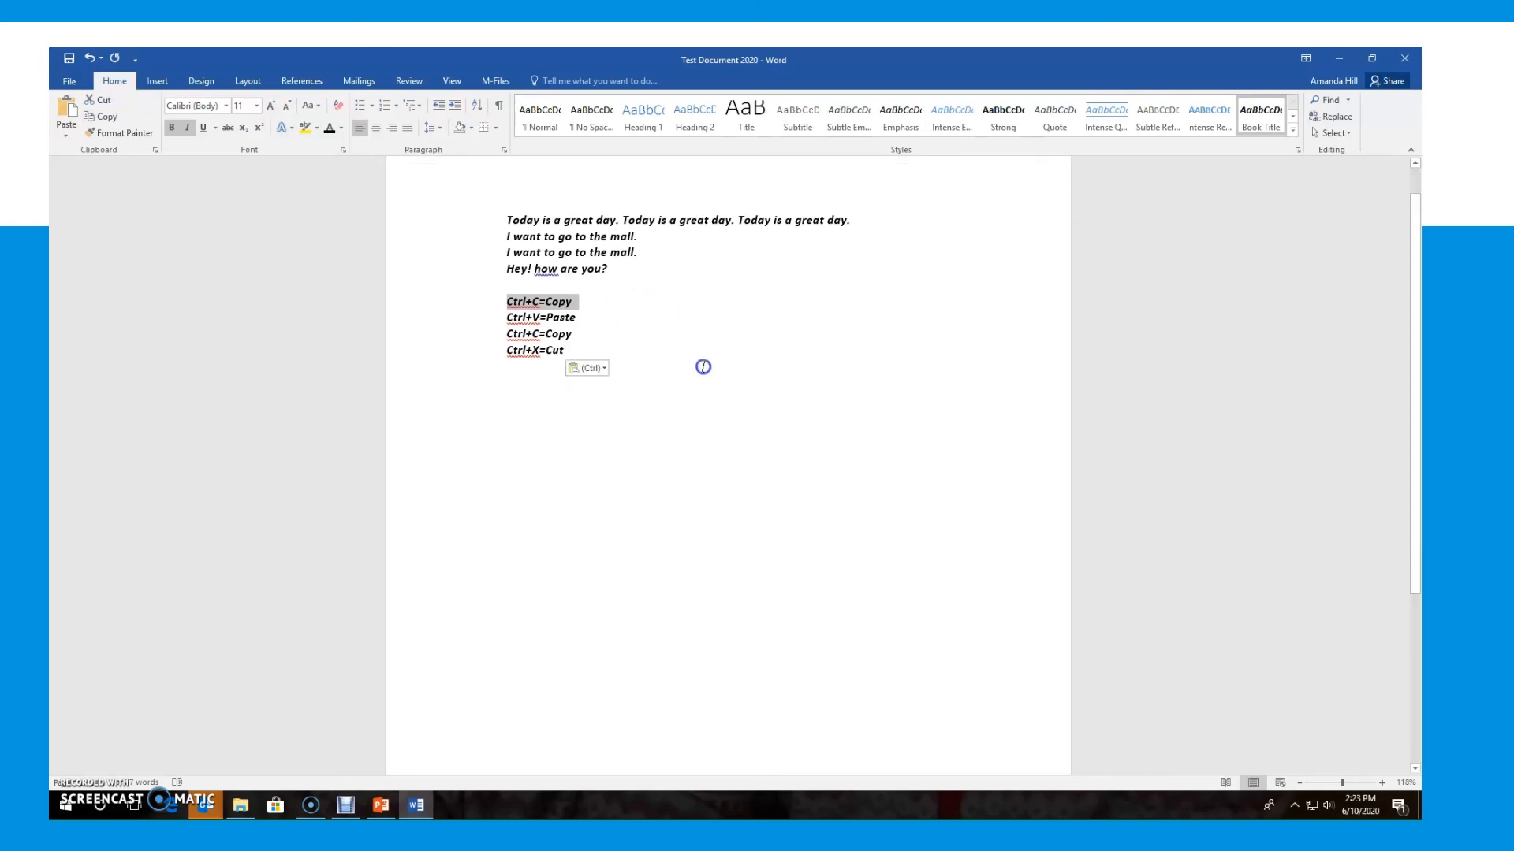
{"action": "left_click", "coordinate": [624, 362]}
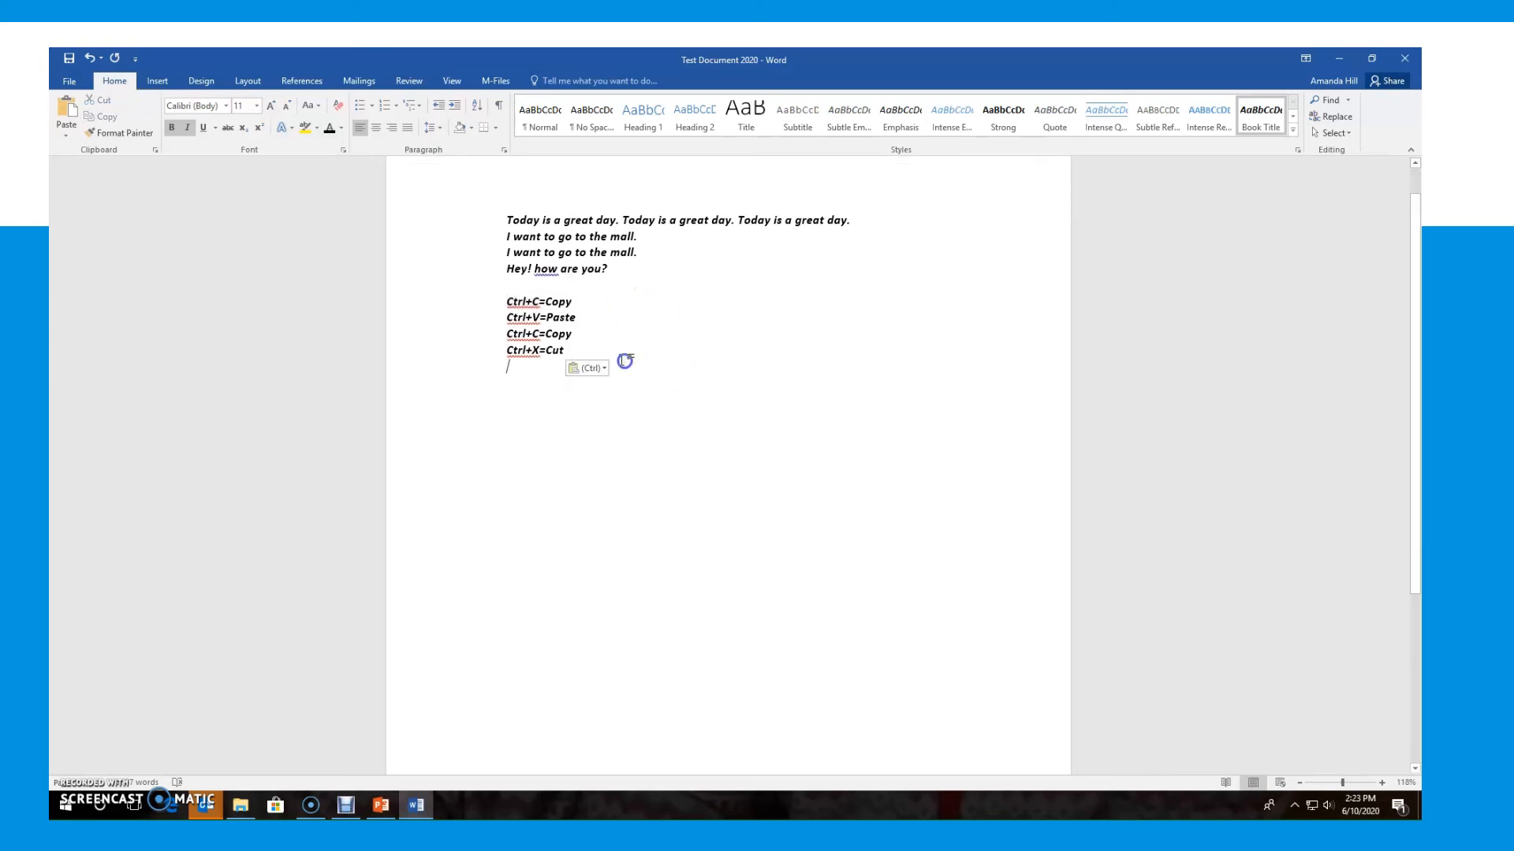
- Copy "Ctrl+X=Cut" and paste it after the existing text on the same line, keeping the source formatting
{"action": "left_click", "coordinate": [571, 352]}
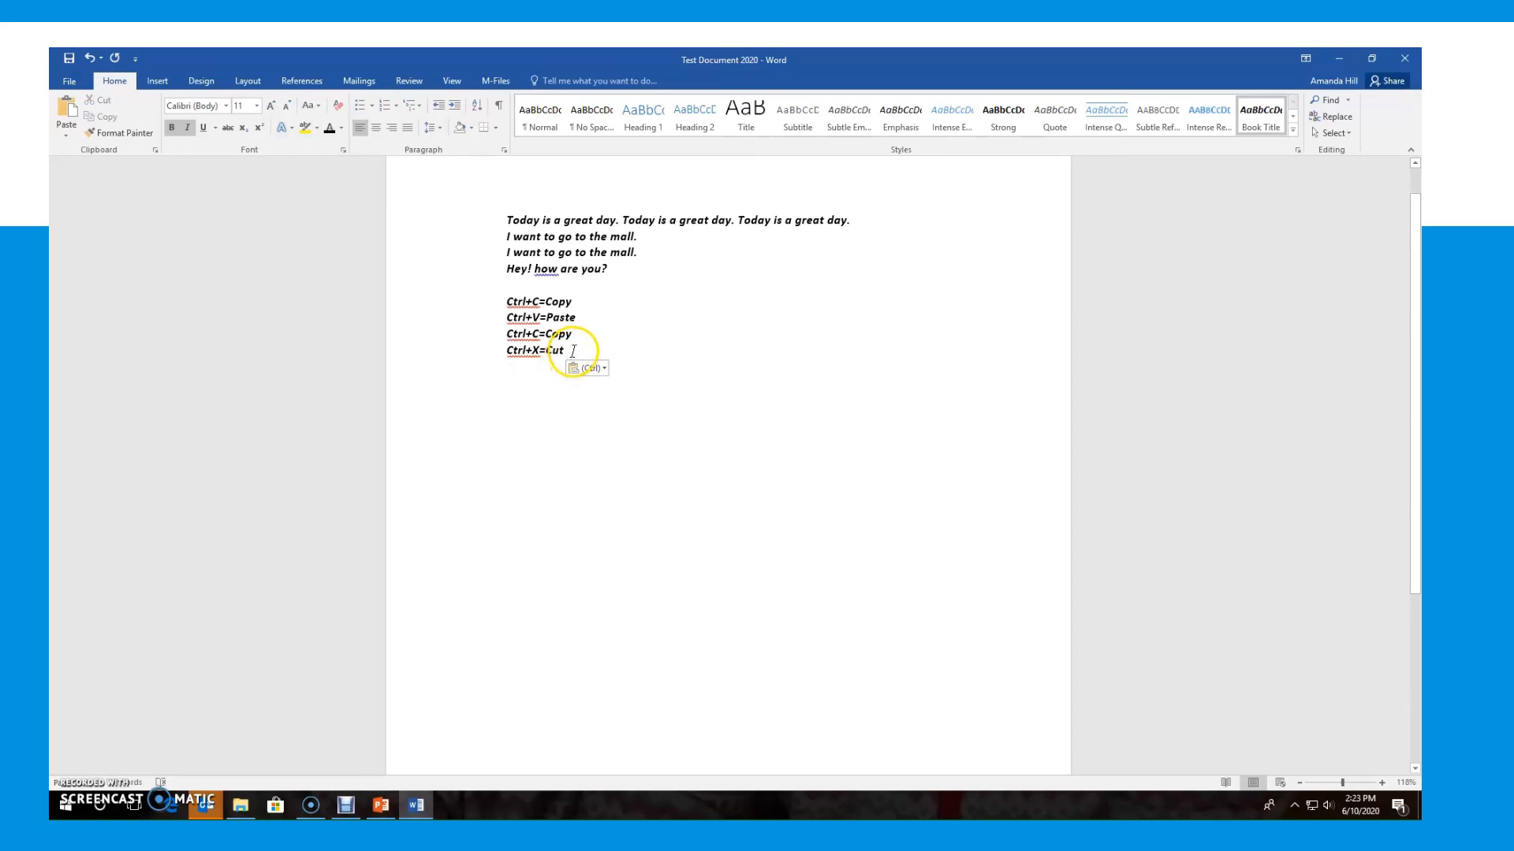
{"action": "left_click_drag", "start_coordinate": [572, 352], "coordinate": [504, 354]}
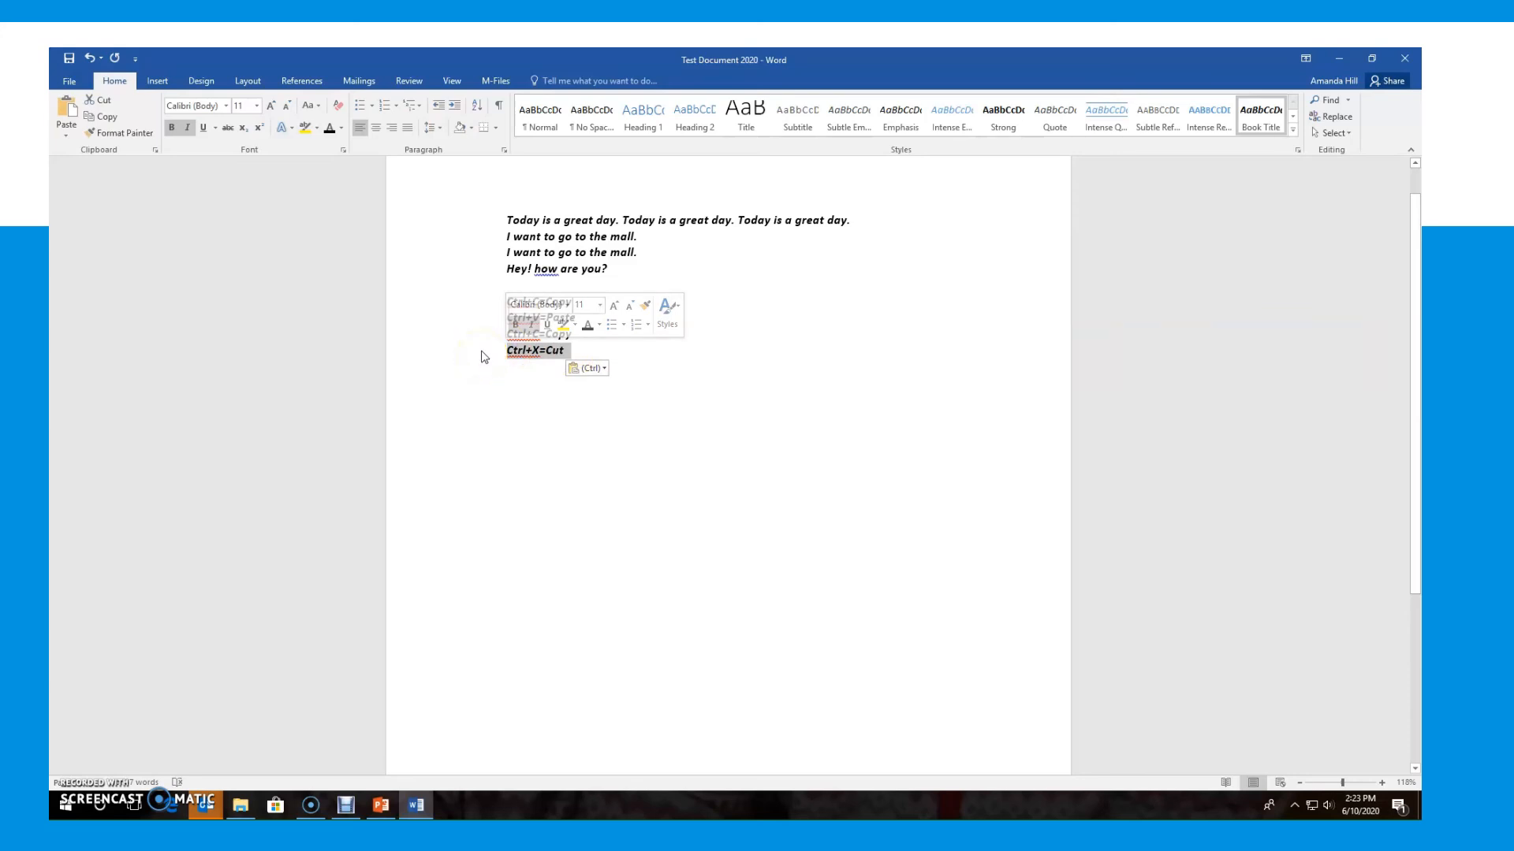
{"action": "right_click", "coordinate": [481, 352]}
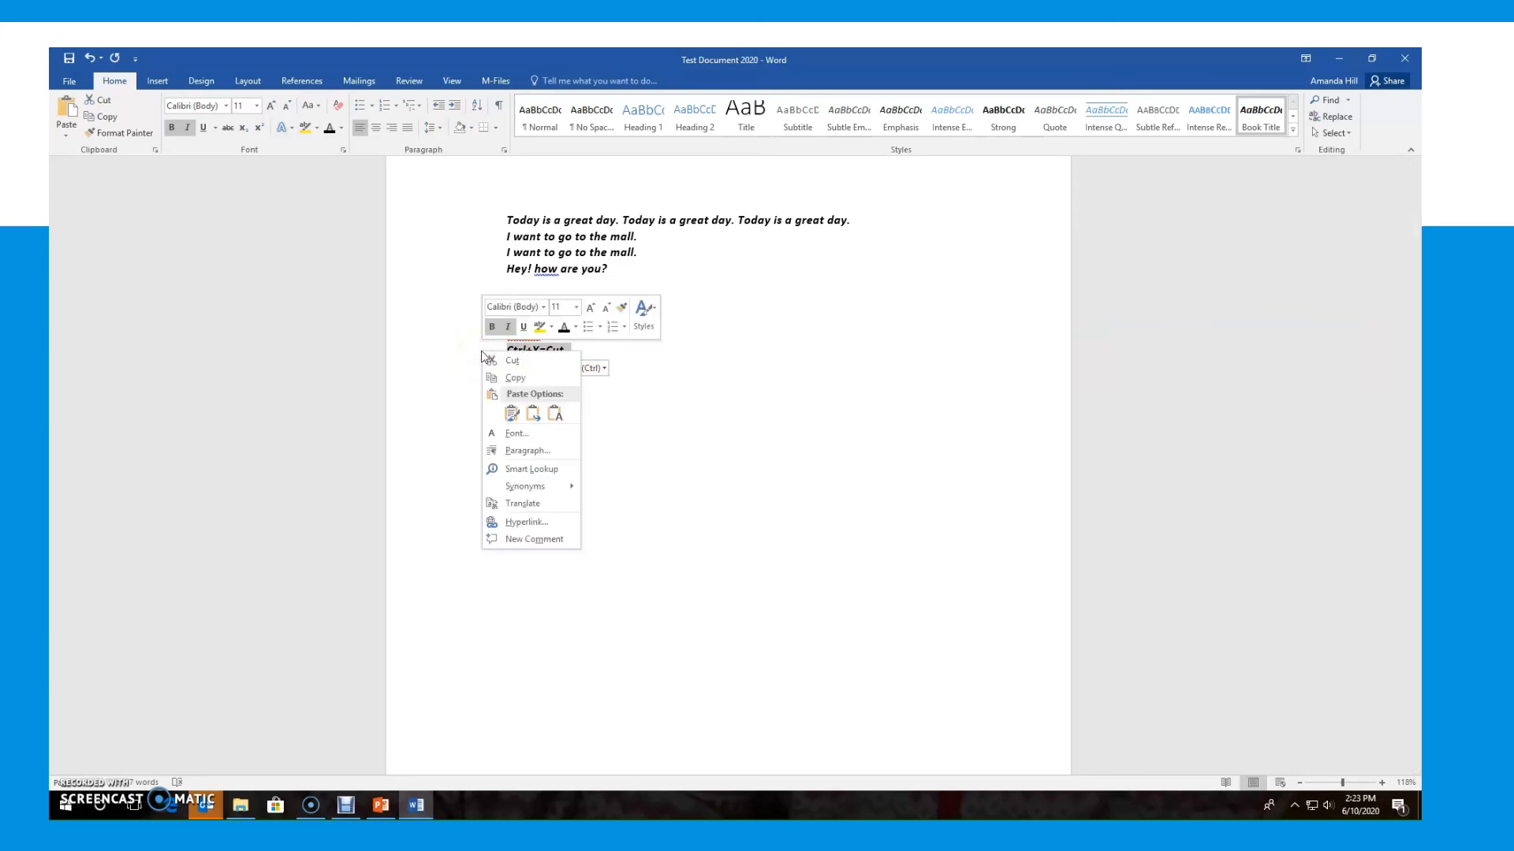
{"action": "left_click", "coordinate": [546, 380]}
{"action": "left_click", "coordinate": [585, 353]}
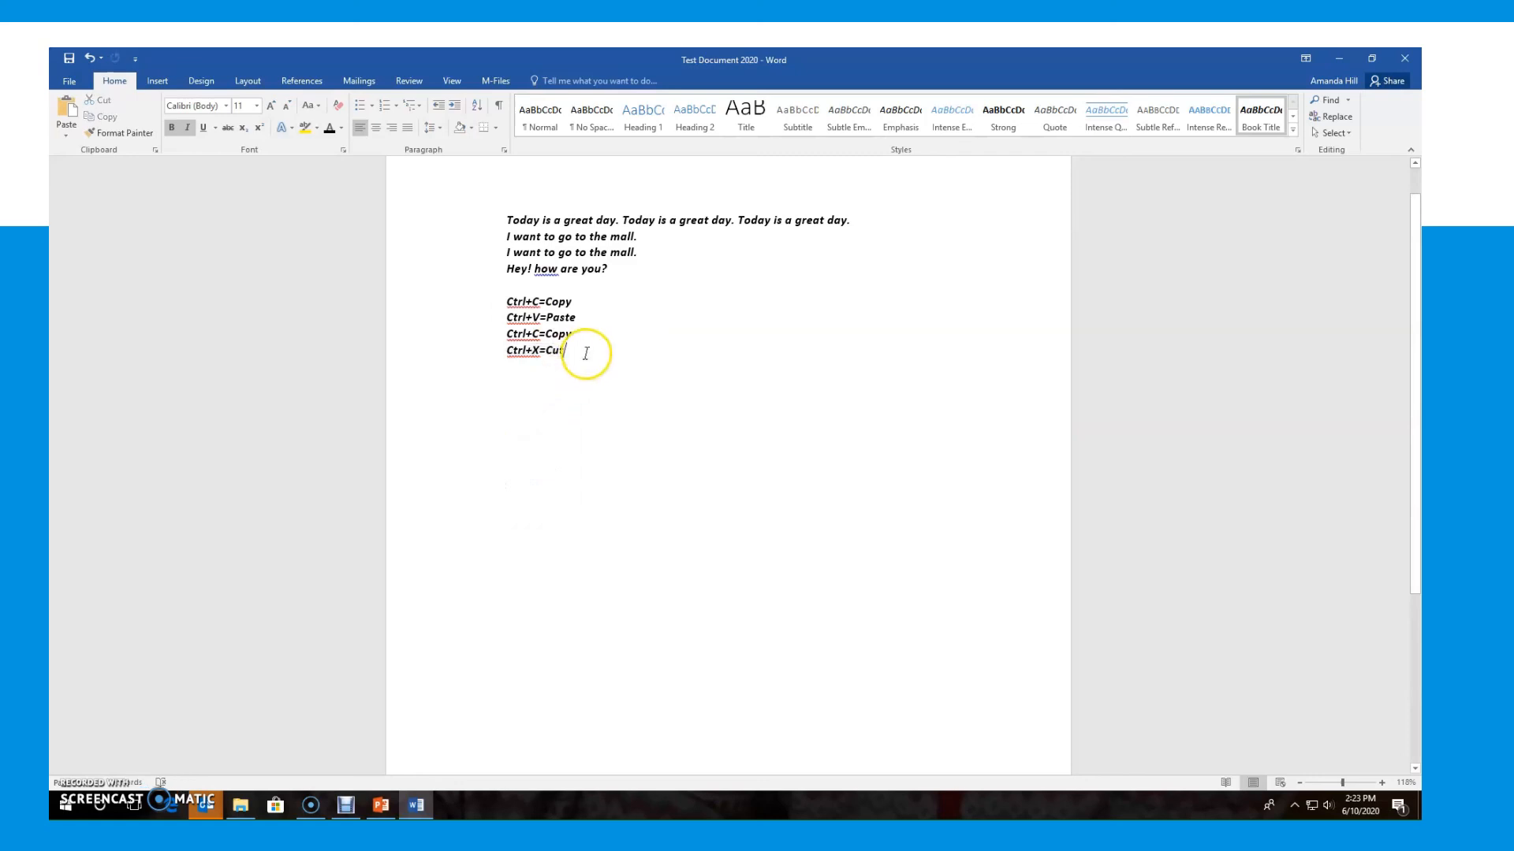
{"action": "key", "text": "Return"}
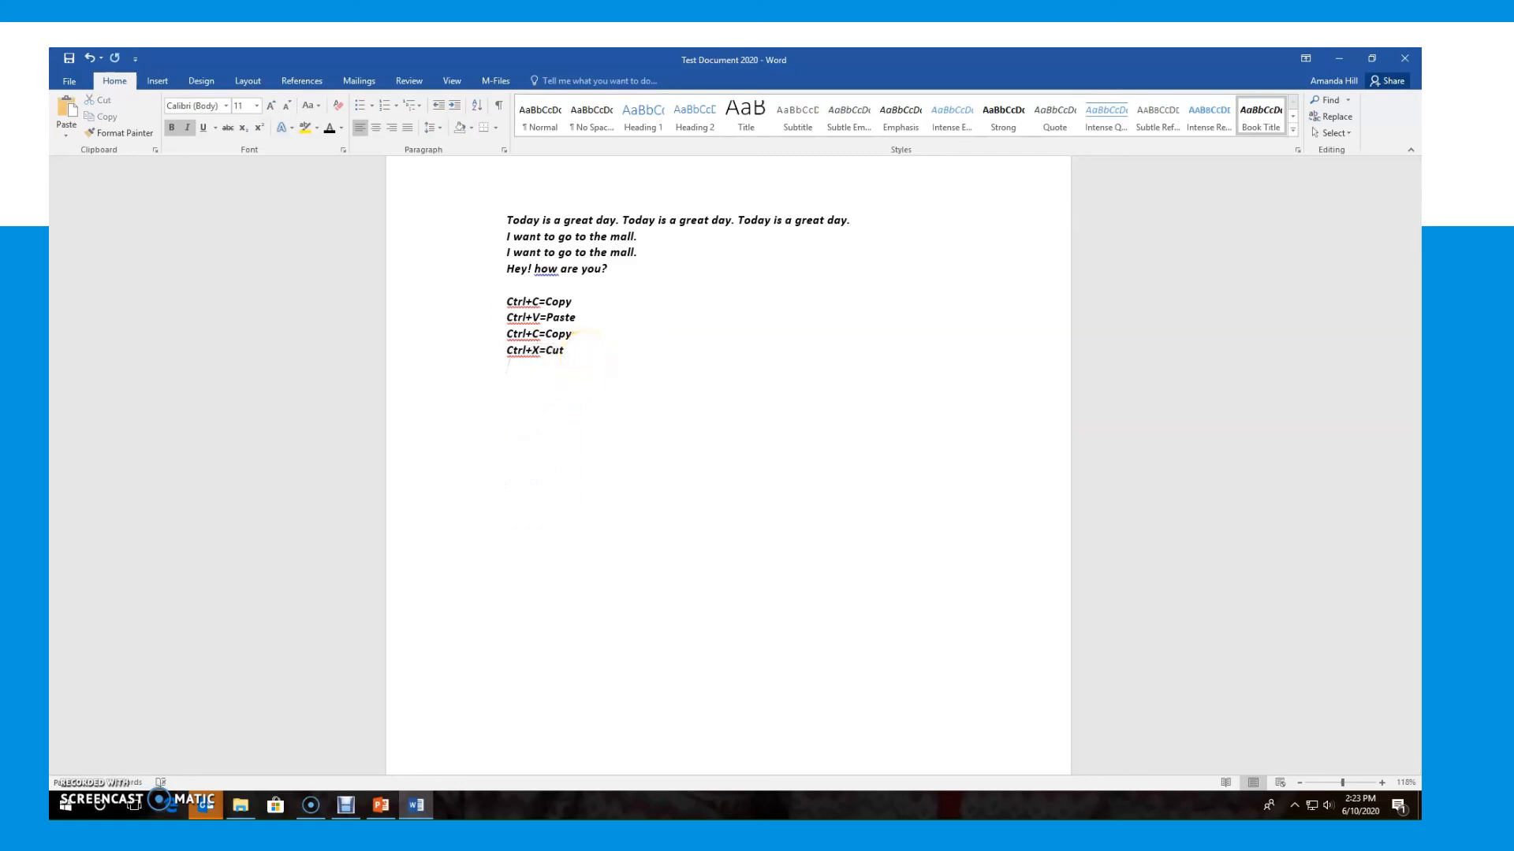
{"action": "right_click", "coordinate": [586, 354]}
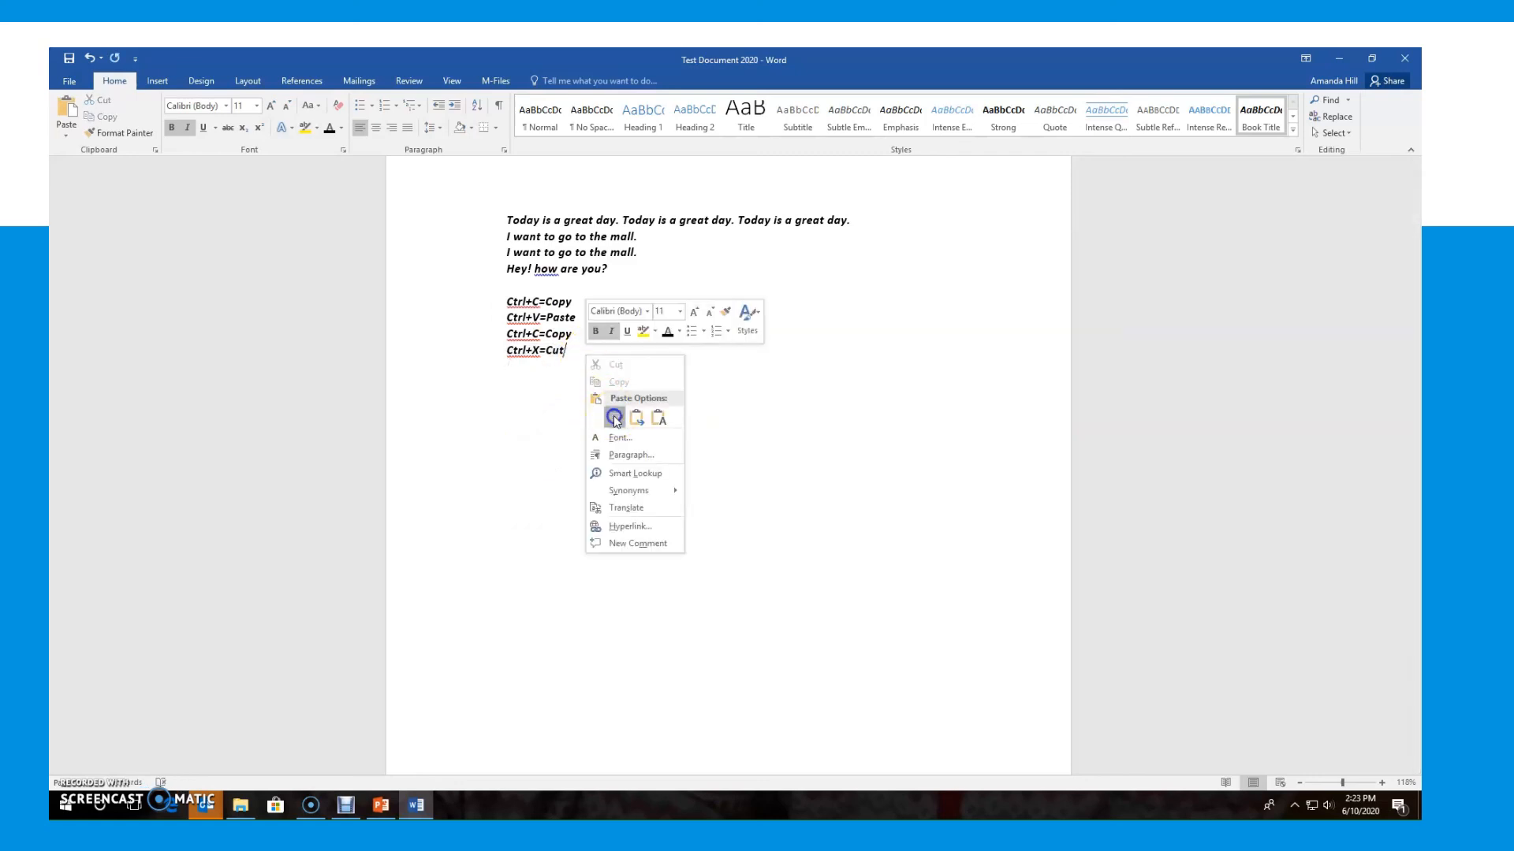
{"action": "left_click", "coordinate": [614, 418]}
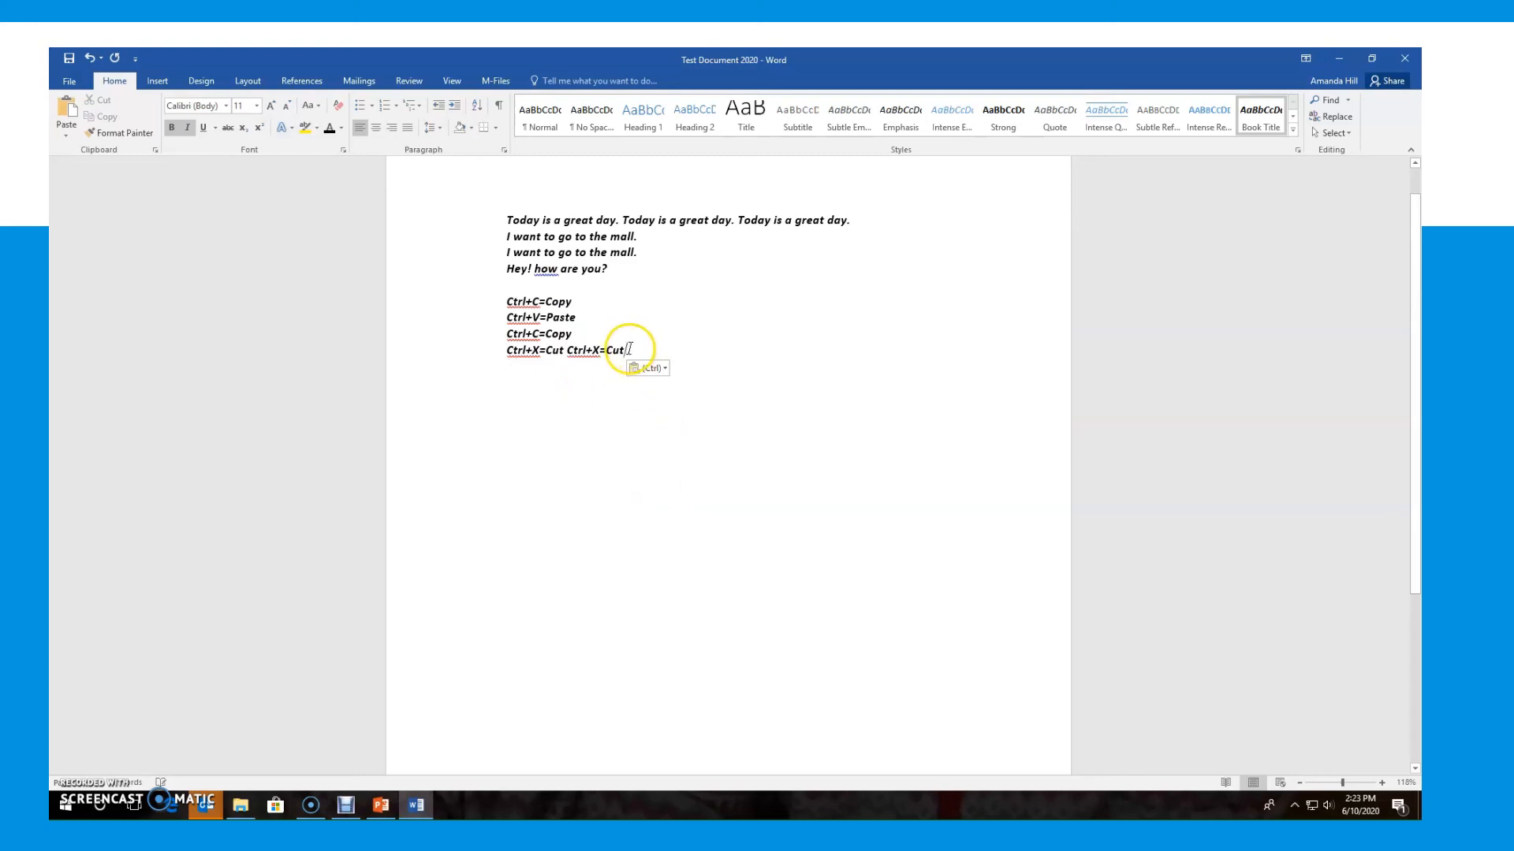
- Copy the second "Ctrl+C=Copy" line and paste it on a new line below "Ctrl+X=Cut Ctrl+X=Cut", keeping the source formatting
{"action": "left_click_drag", "start_coordinate": [580, 334], "coordinate": [489, 335]}
{"action": "right_click", "coordinate": [512, 345]}
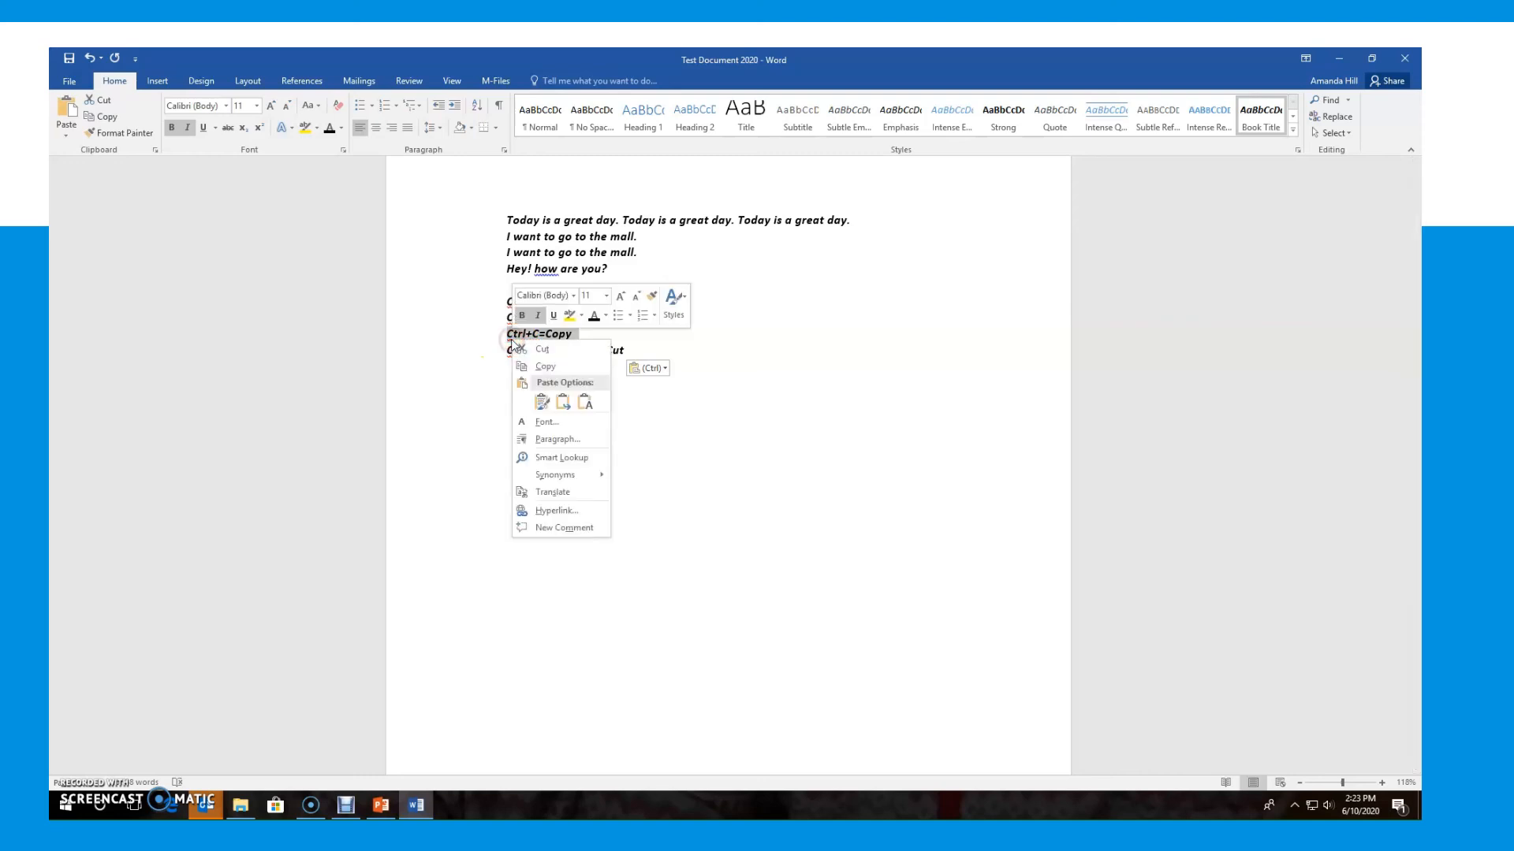
{"action": "left_click", "coordinate": [542, 365]}
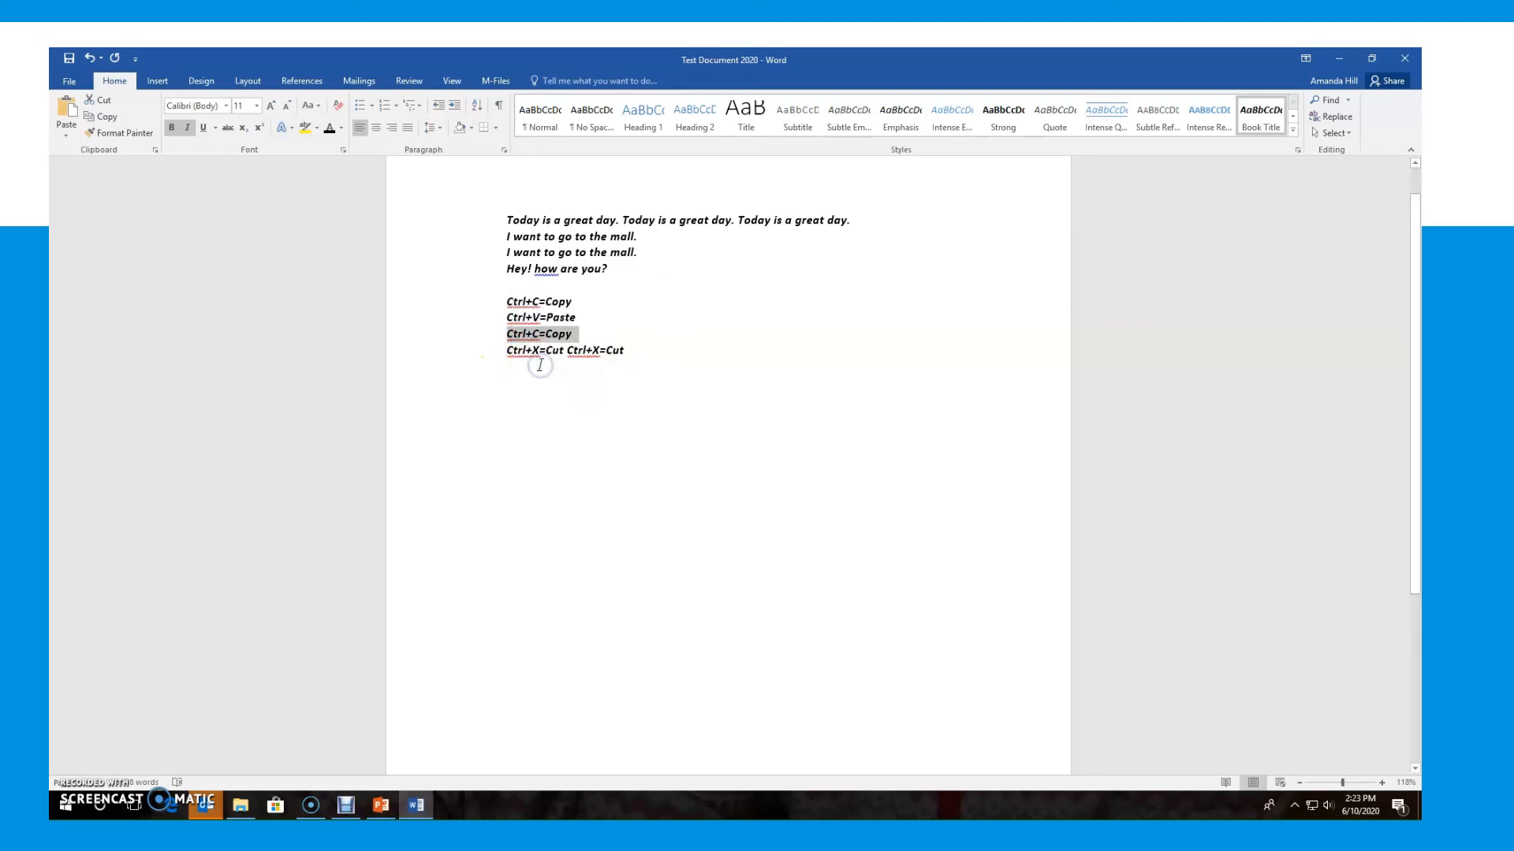
{"action": "left_click", "coordinate": [635, 351]}
{"action": "key", "text": "Return"}
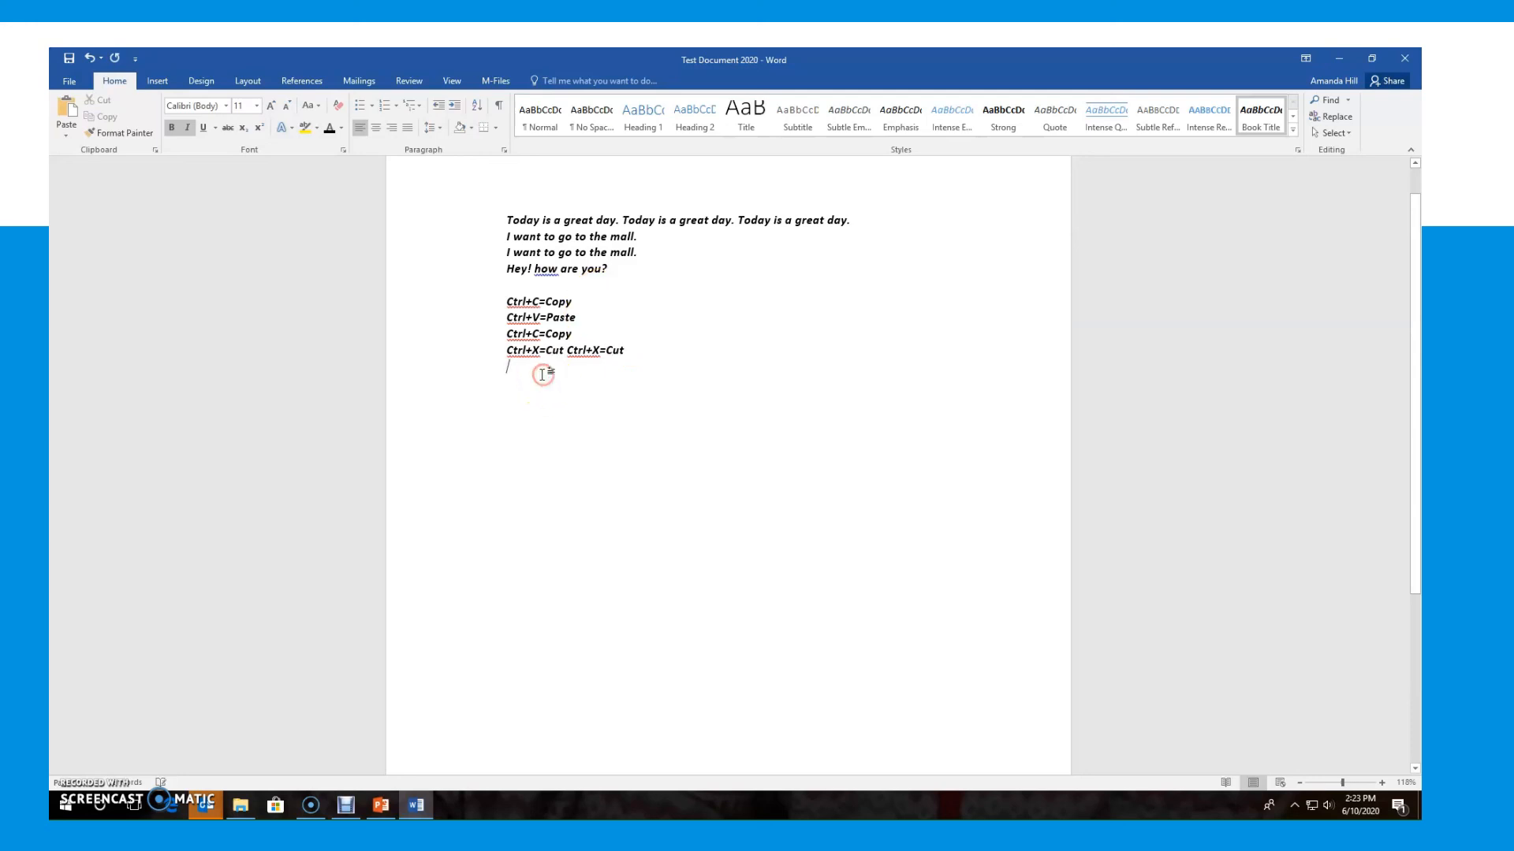
{"action": "right_click", "coordinate": [511, 369]}
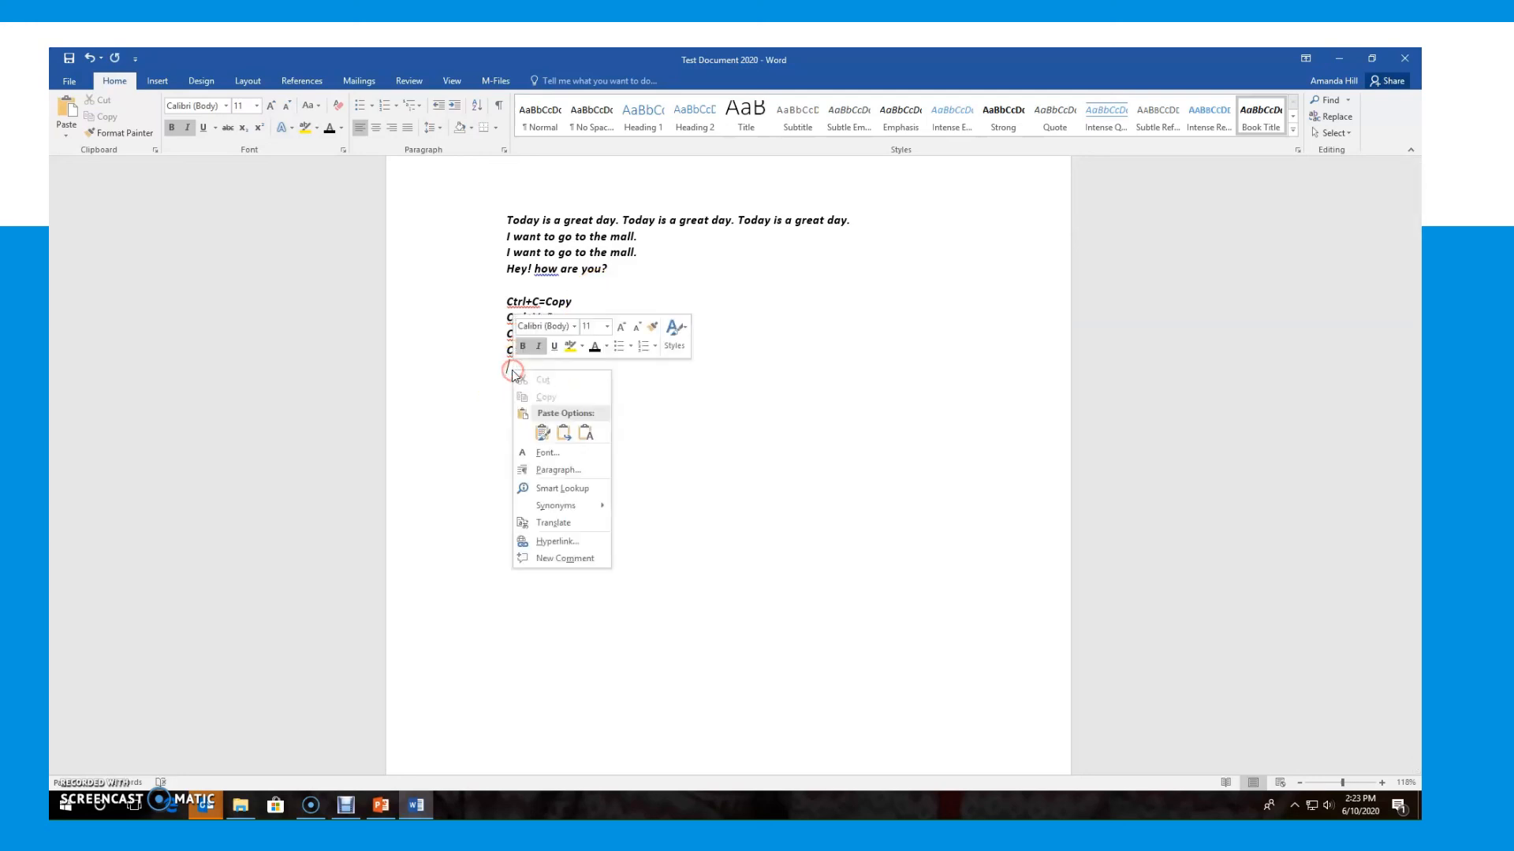
{"action": "left_click", "coordinate": [543, 432]}
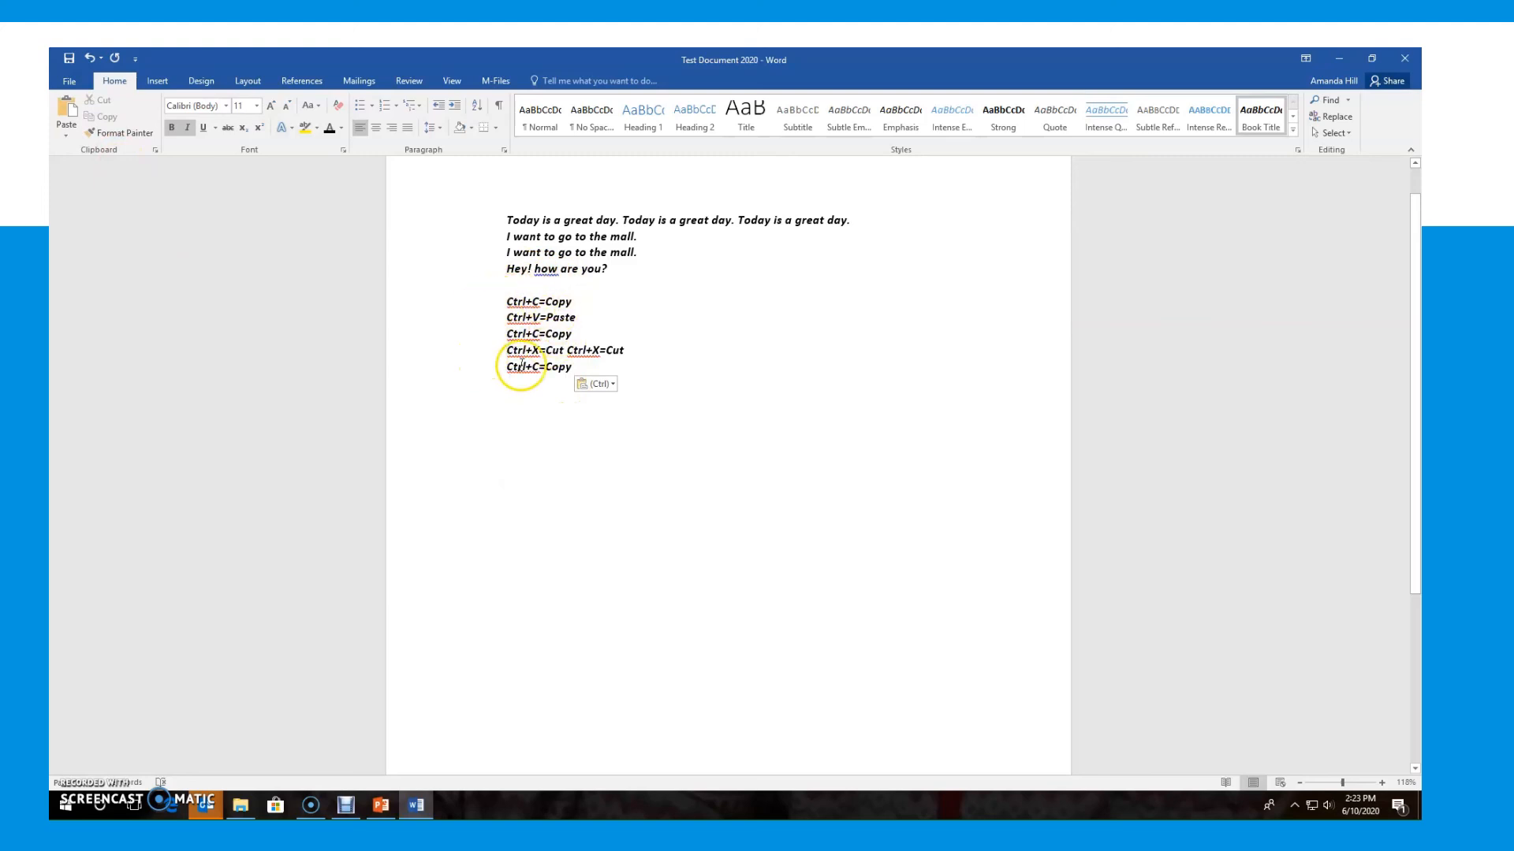
{"action": "right_click", "coordinate": [581, 367]}
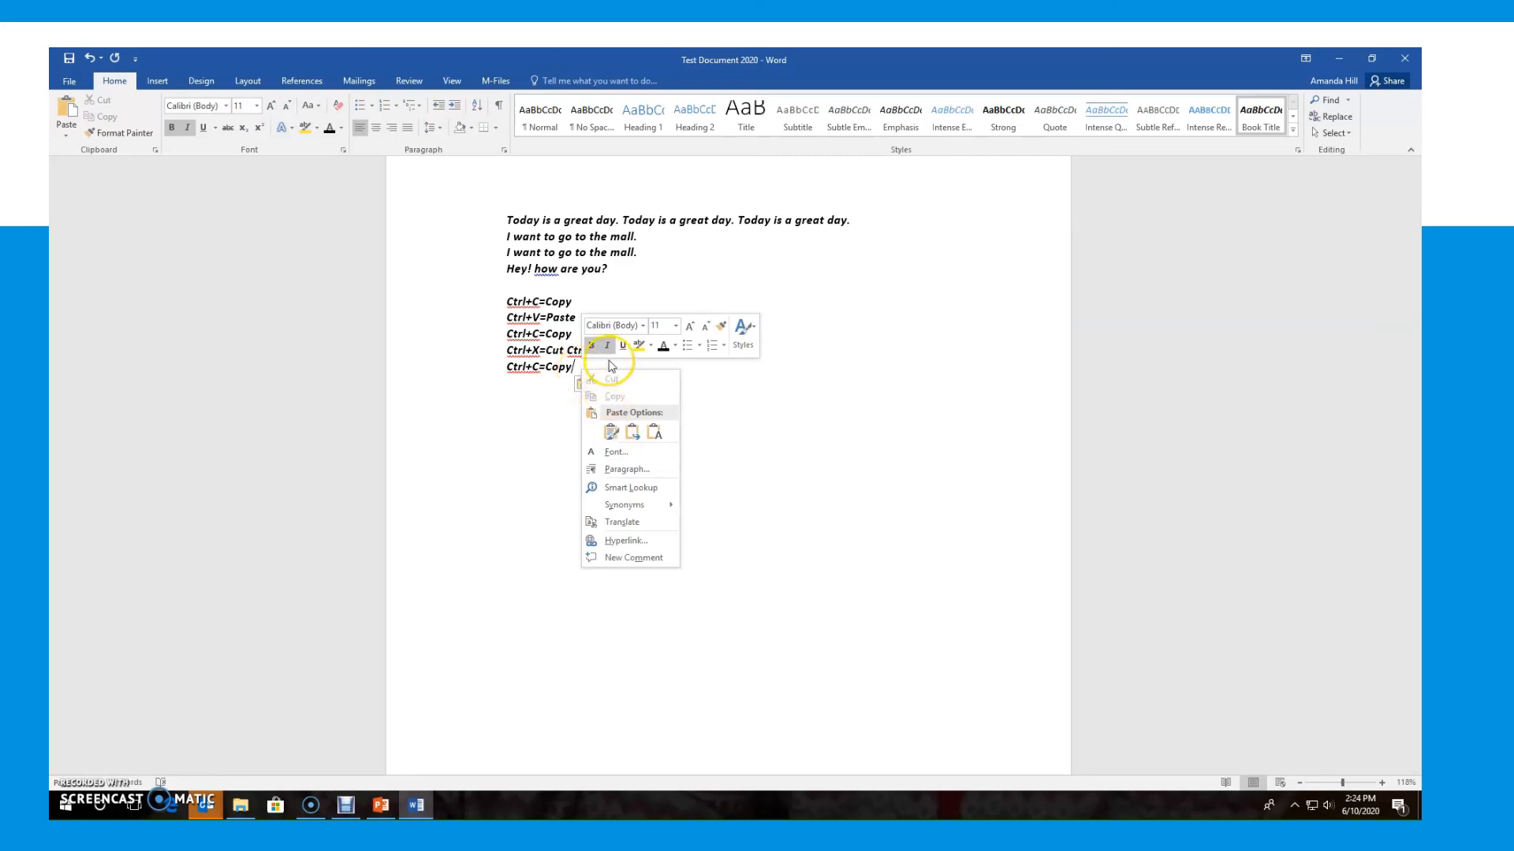